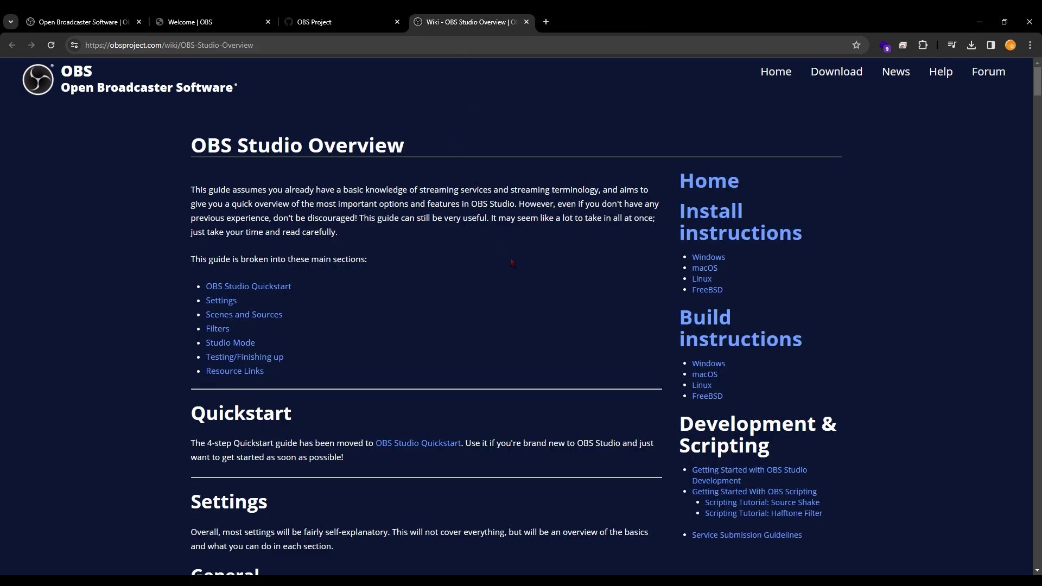
- Close the browser tab showing the OBS Studio Overview wiki page
drag(630, 216, 717, 399)
click(511, 283)
click(526, 22)
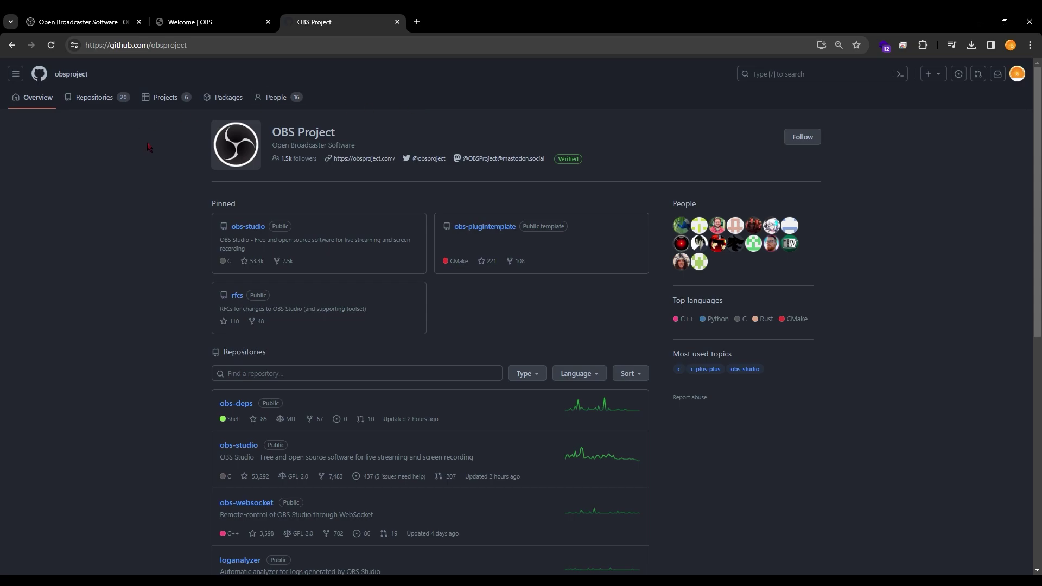
- Open the pinned obs-studio repository on the OBS Project GitHub page and look through its contents
click(213, 47)
click(180, 122)
click(245, 227)
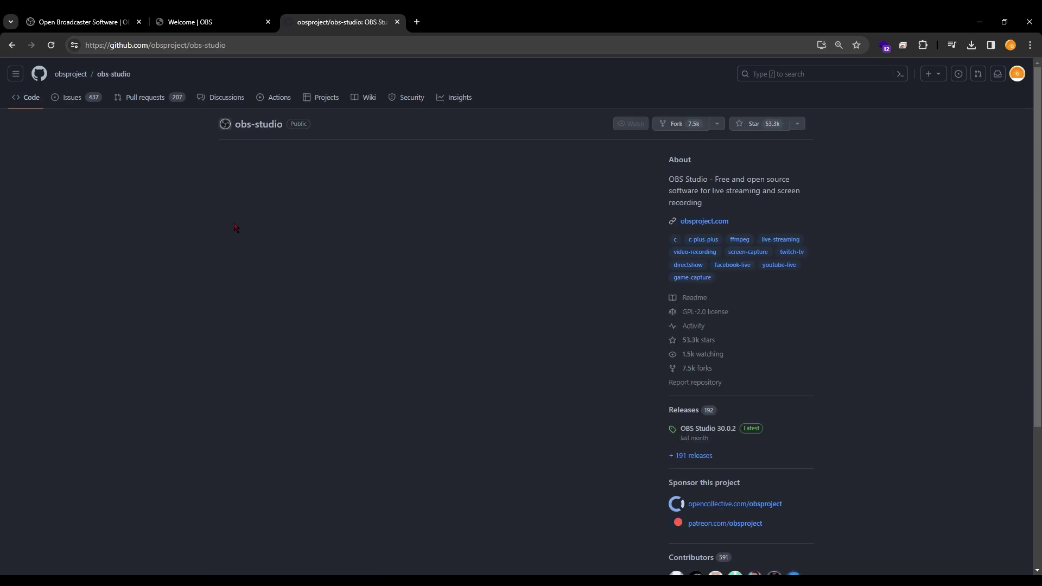
drag(1038, 125, 1039, 266)
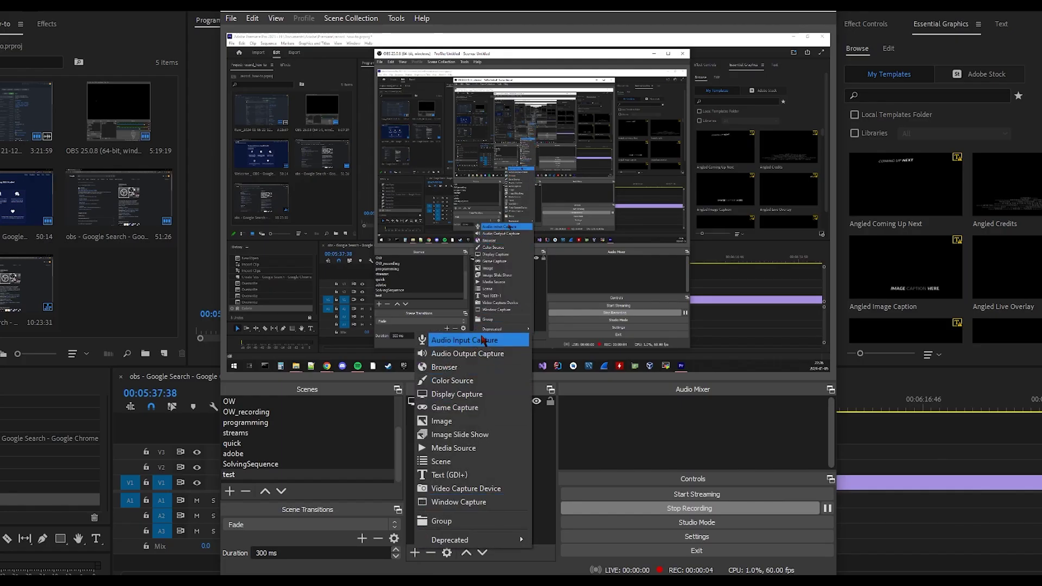
- Add an Audio Input Capture source named mic that uses the Microphone (TONOR TC30 Audio Device)
click(498, 340)
text(mic)
key(Return)
click(417, 80)
click(469, 99)
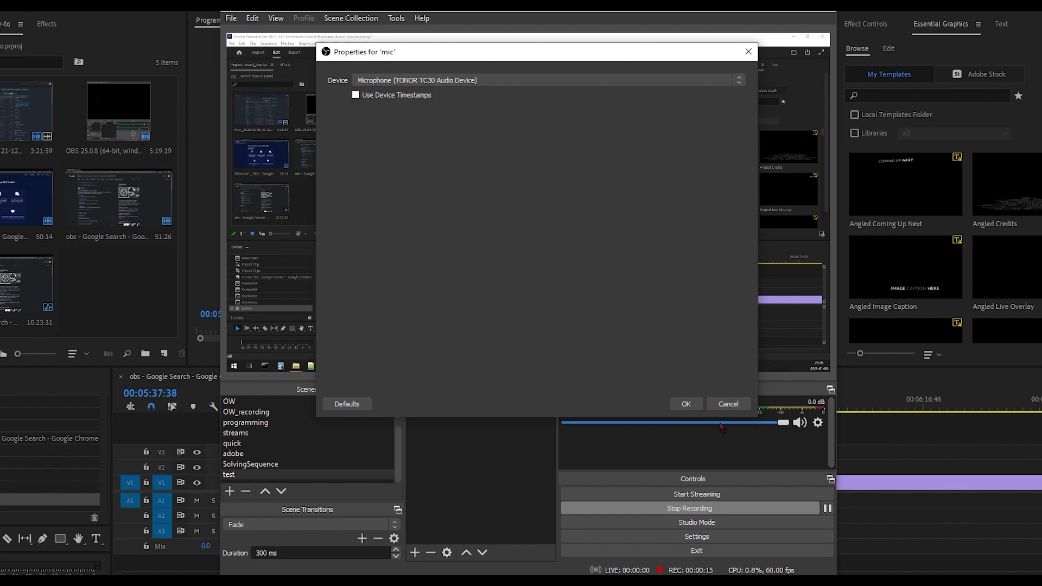
click(686, 404)
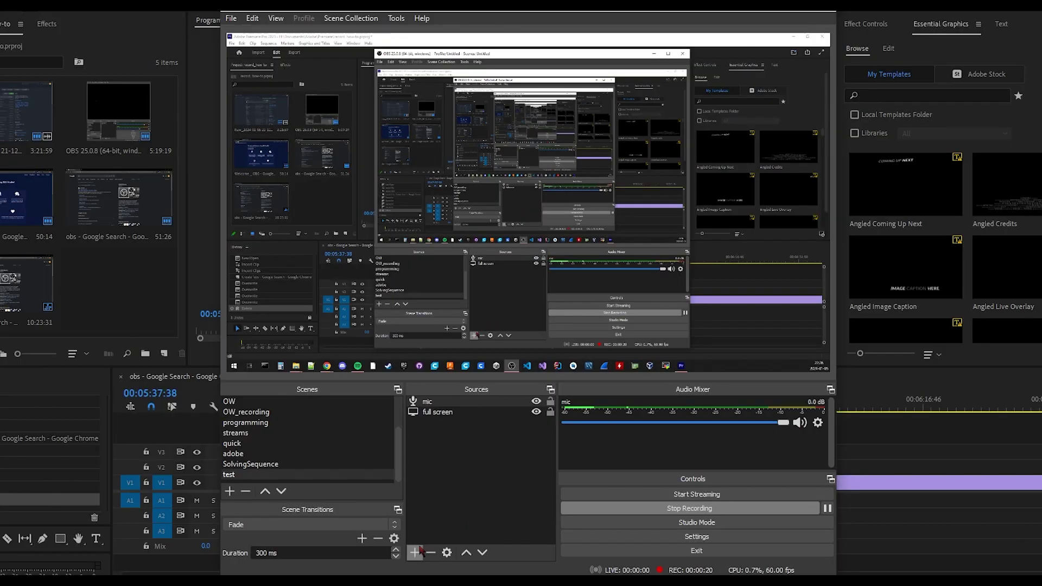
- Add the existing Display Capture source "full screen" to the test scene
click(415, 553)
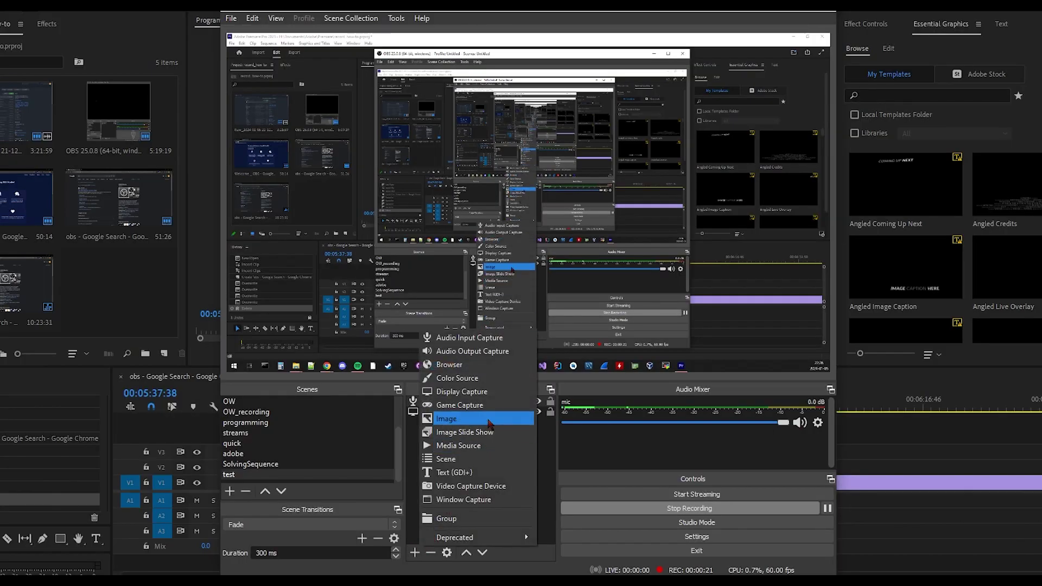
click(490, 397)
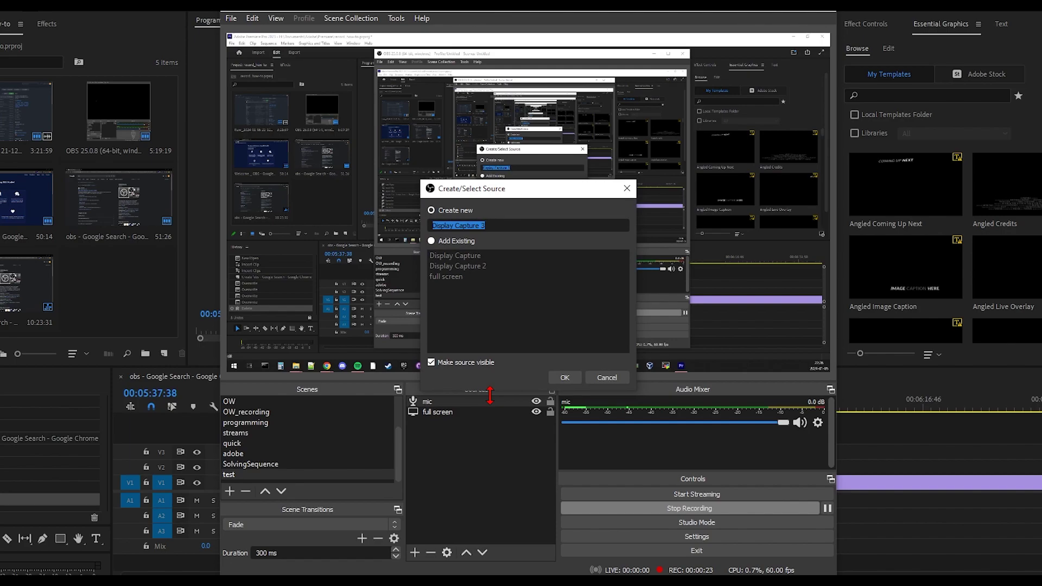
click(463, 245)
click(460, 279)
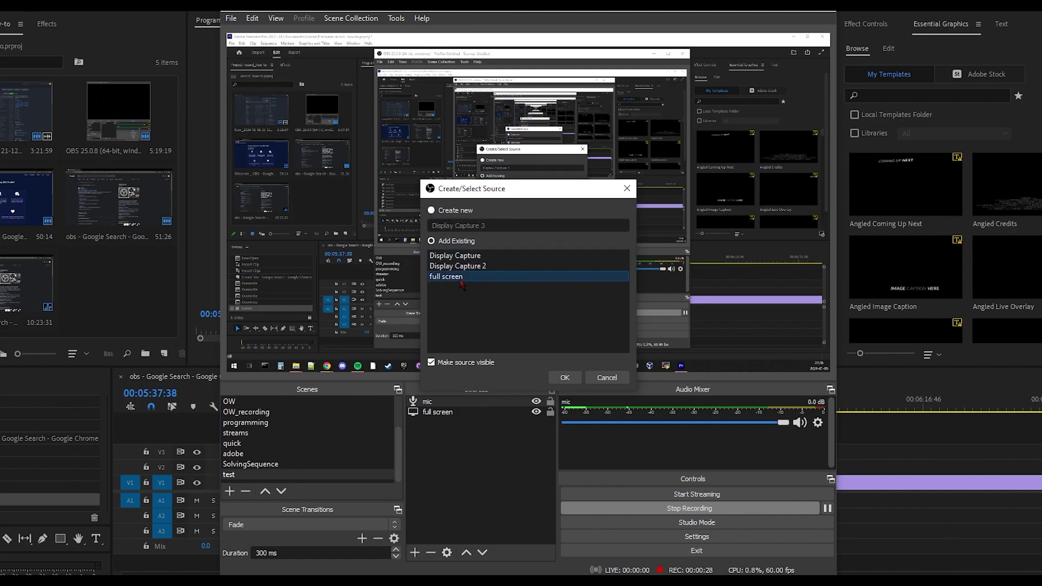
click(566, 378)
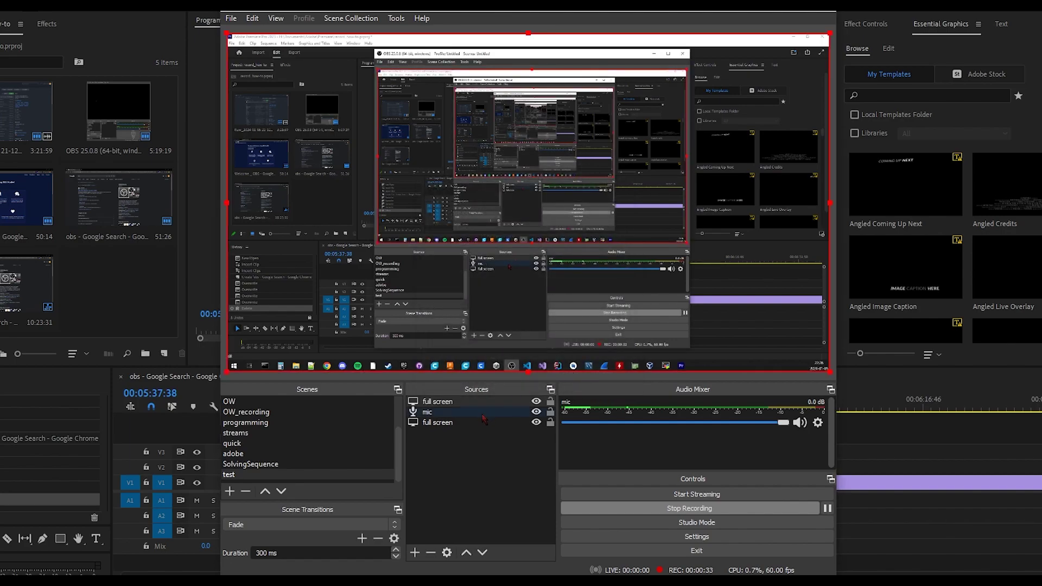
- Set the newly added full screen source to capture Display 2: 1920x1080 @ 1920,0
right_click(478, 404)
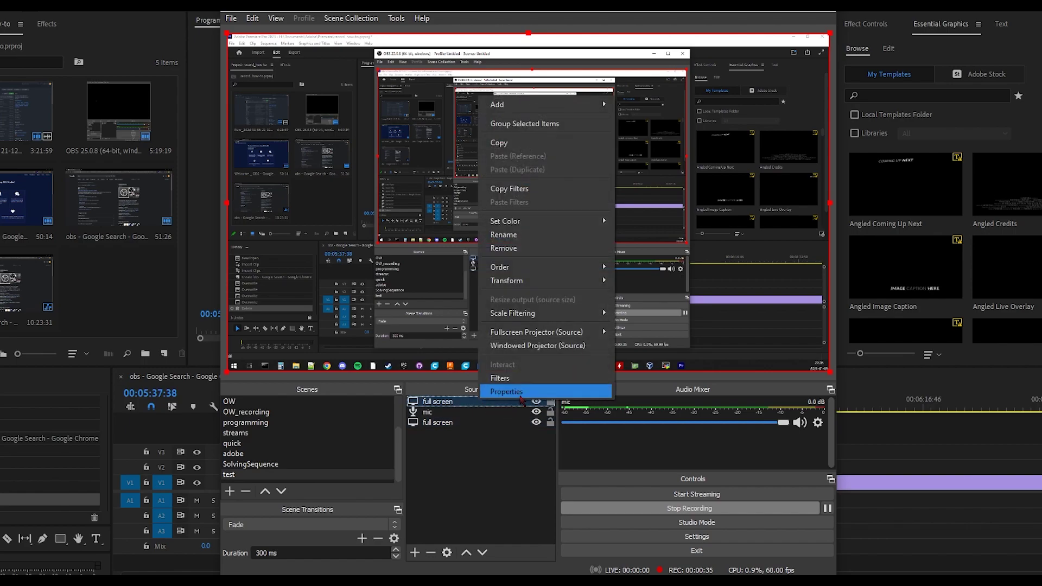
click(491, 391)
click(481, 279)
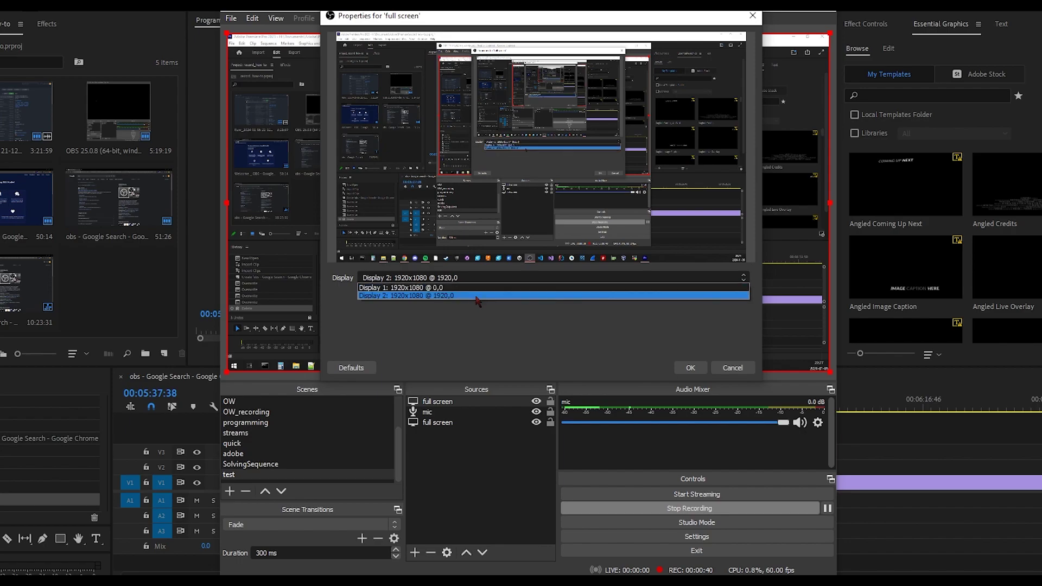
click(458, 297)
key(Return)
- Add the existing Window Capture source "adobe_window" to the test scene
click(415, 552)
click(470, 503)
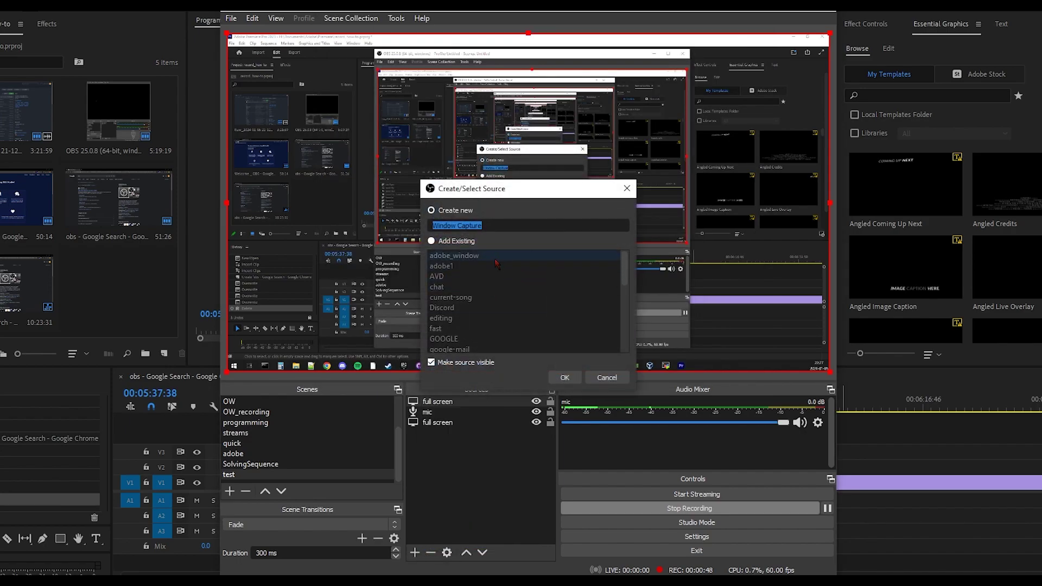
click(471, 246)
click(470, 255)
click(565, 377)
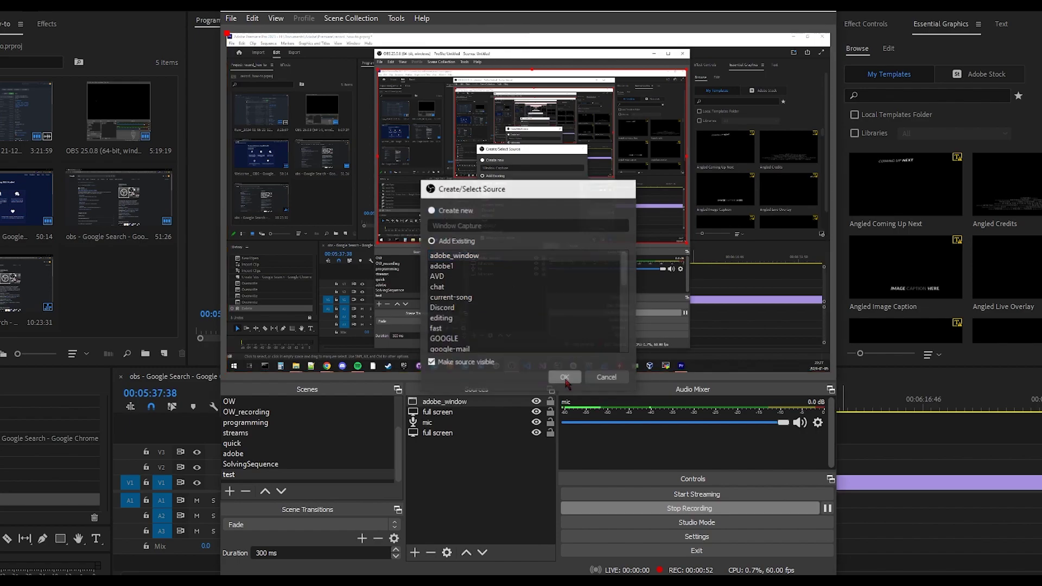
- Open the properties of the adobe_window source and show the windows available for capture
right_click(485, 402)
click(505, 397)
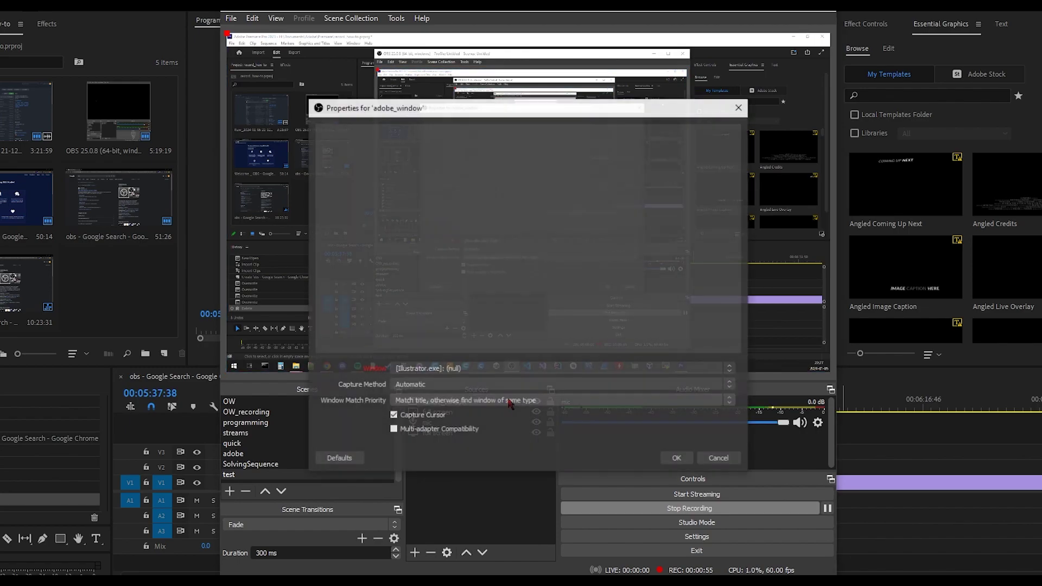
click(512, 370)
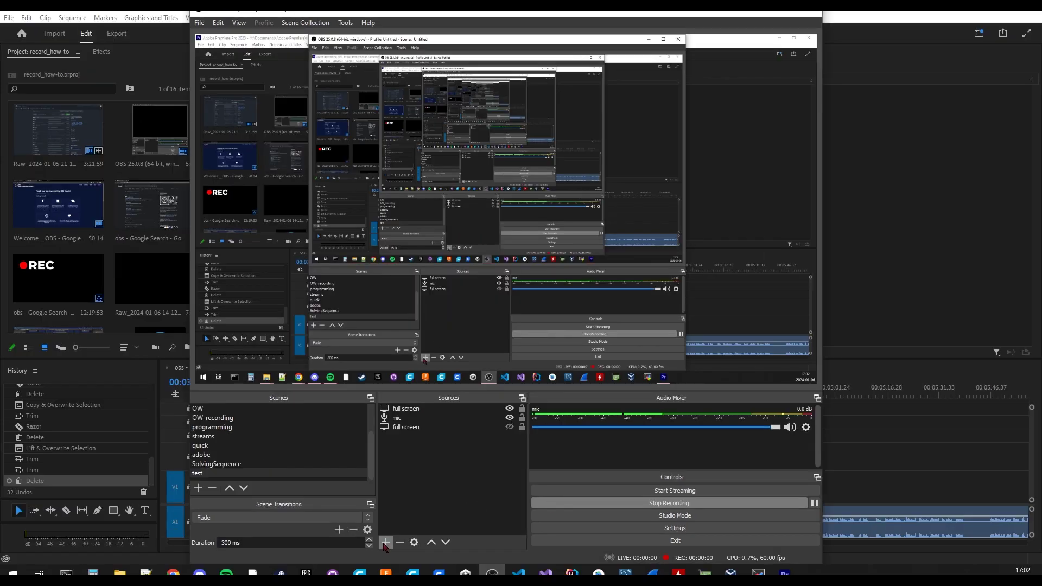
- Add the existing Audio Output Capture source "audio-OUT" to the test scene
click(387, 540)
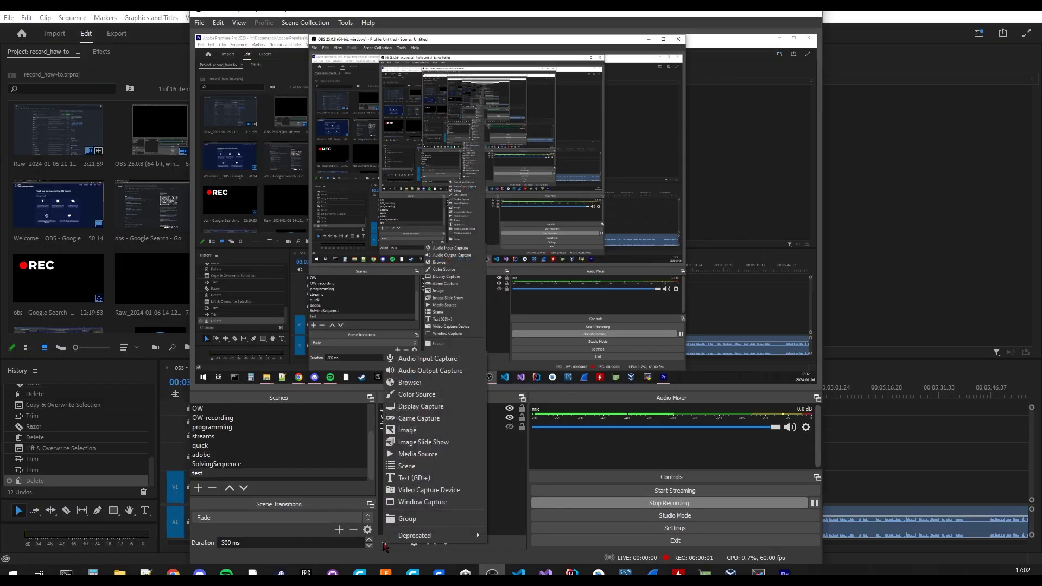
click(429, 370)
click(448, 244)
click(438, 265)
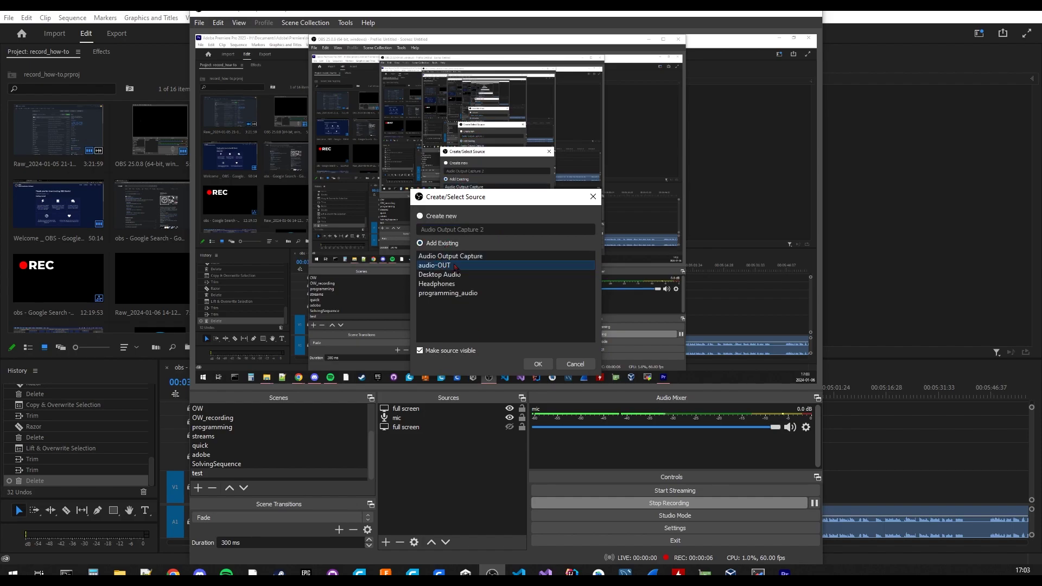
click(538, 364)
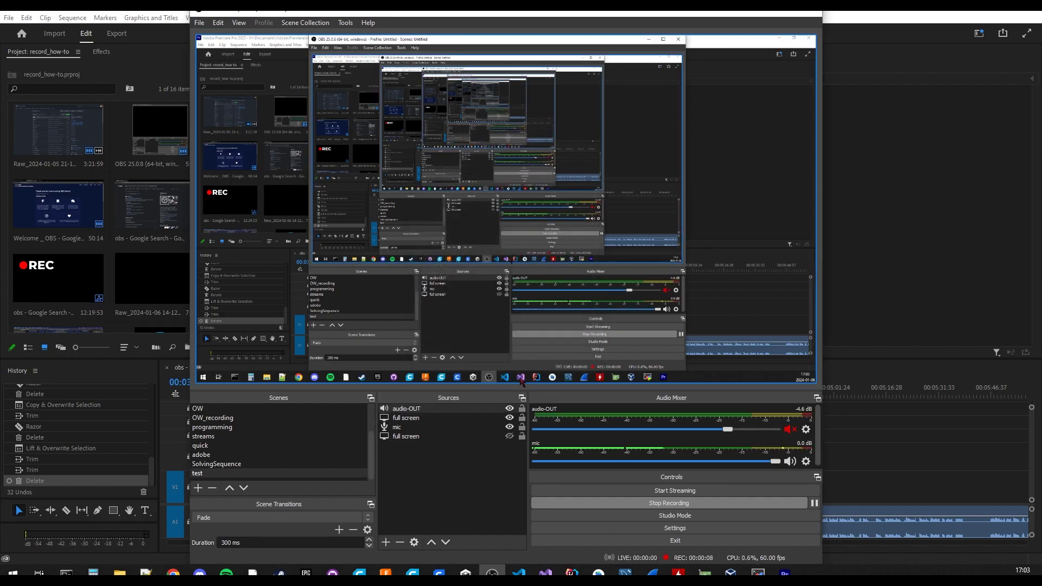
- Set the audio-OUT source's output device to Speakers (Realtek(R) Audio)
right_click(479, 410)
click(480, 401)
click(461, 66)
click(462, 88)
click(478, 66)
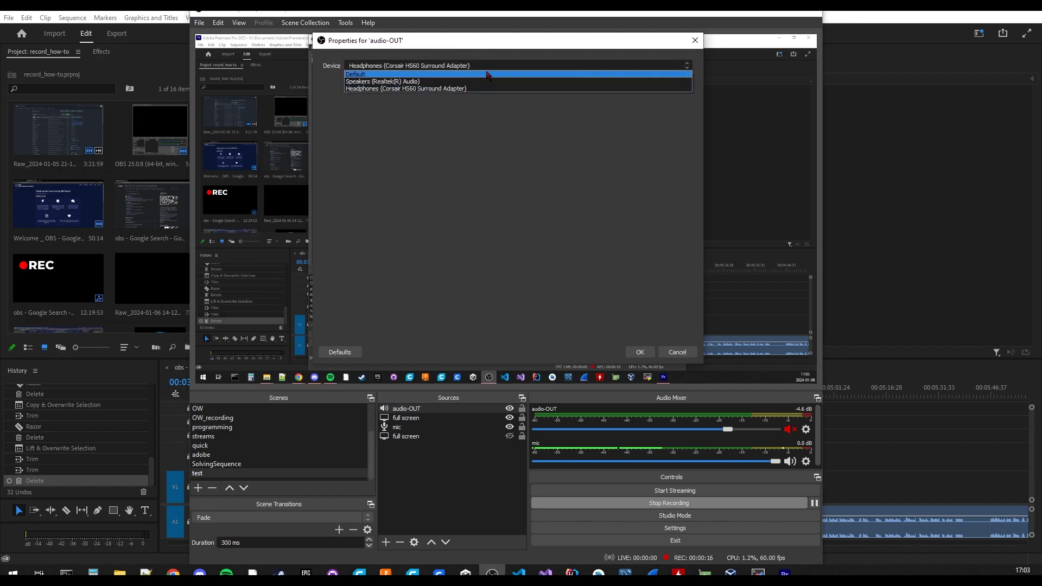
click(478, 81)
click(640, 353)
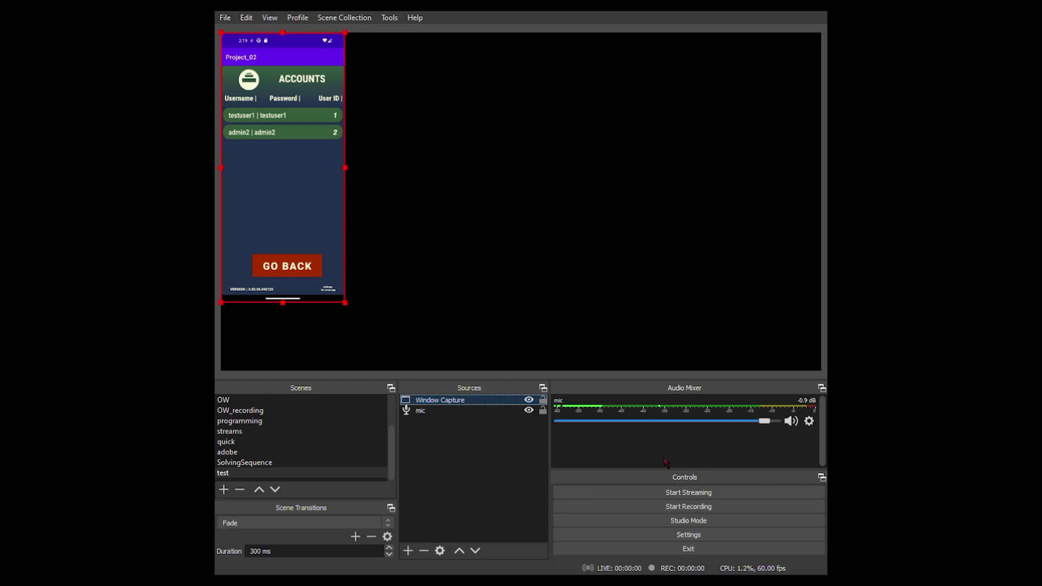
- Move the phone Window Capture to the middle of the preview canvas and enlarge it to fill the canvas height
drag(319, 211, 531, 237)
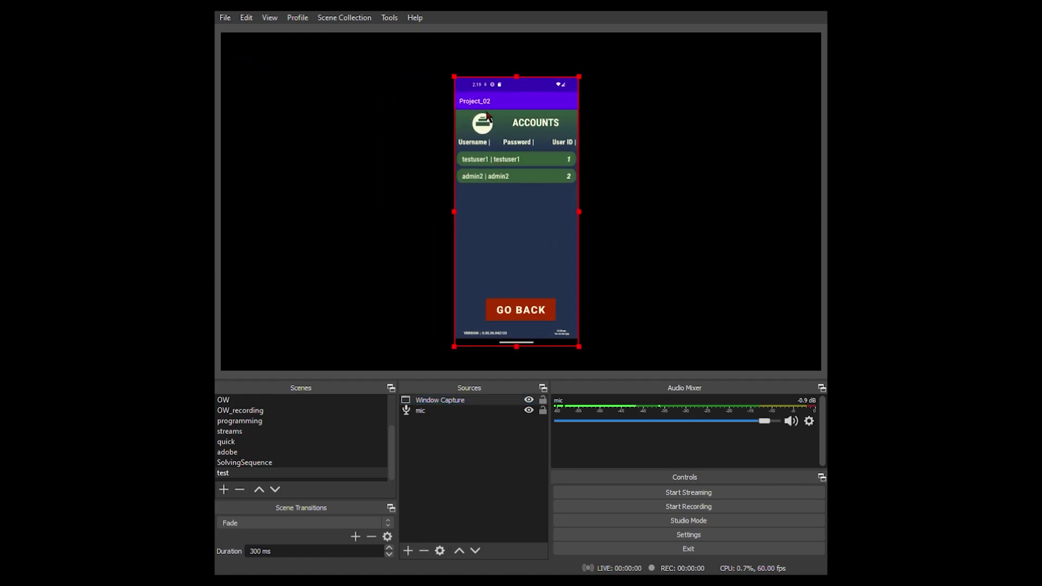
drag(455, 77, 421, 1)
drag(495, 133, 499, 161)
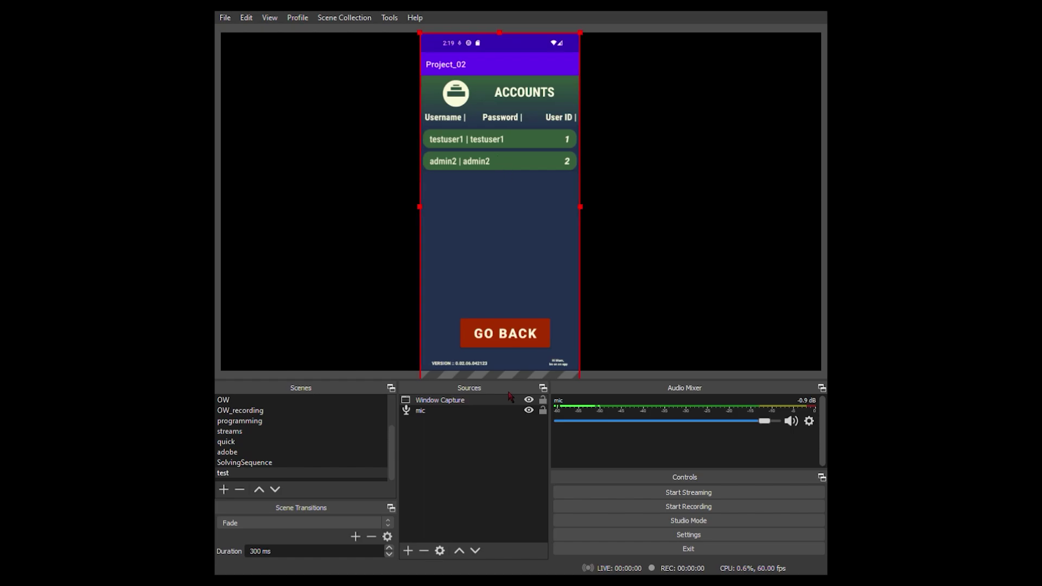
click(466, 462)
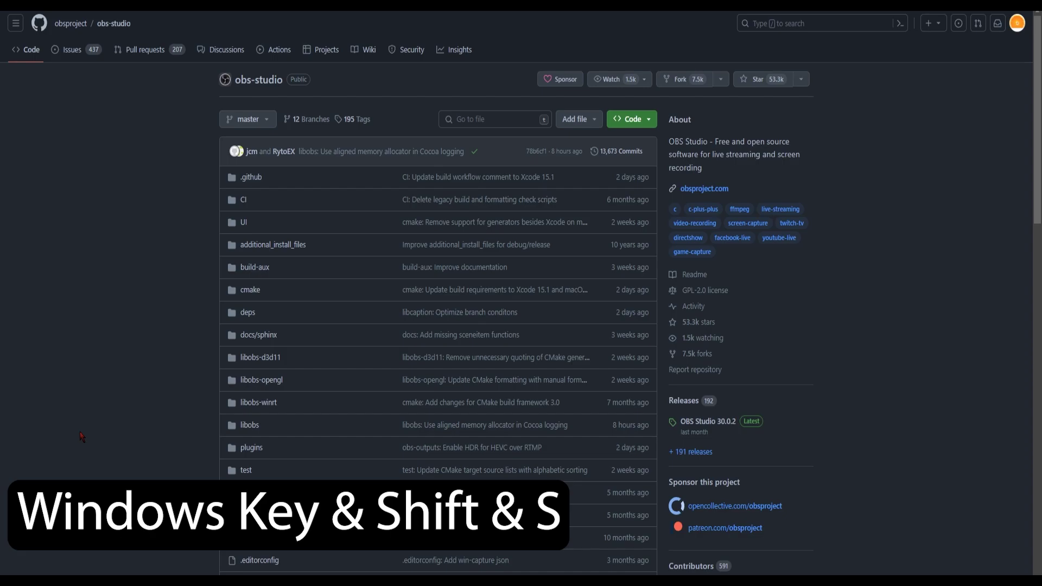
- Capture a rectangular screen snip covering the obs-studio repository page
key(super+shift+s)
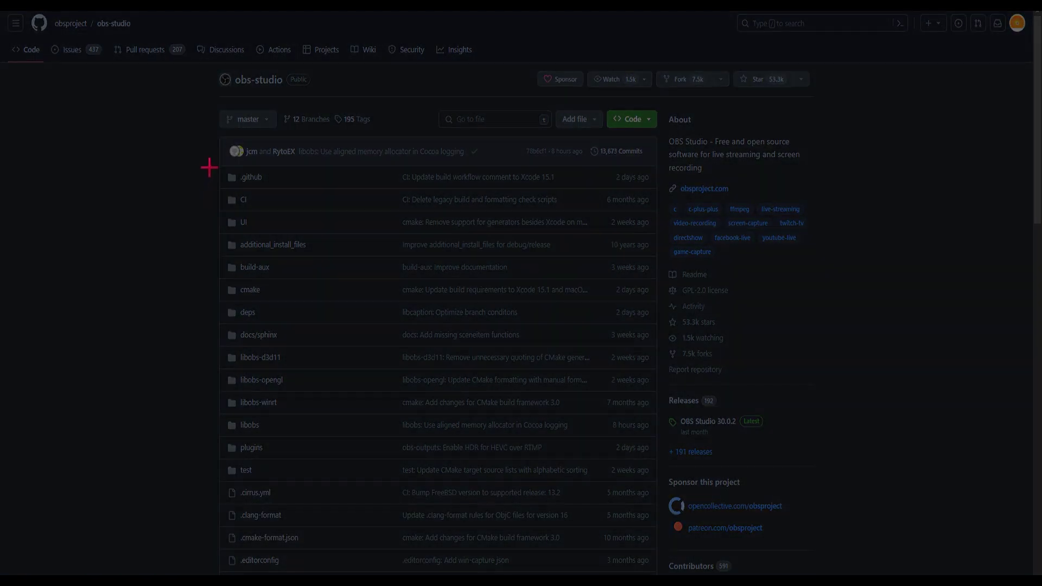
drag(144, 67, 855, 576)
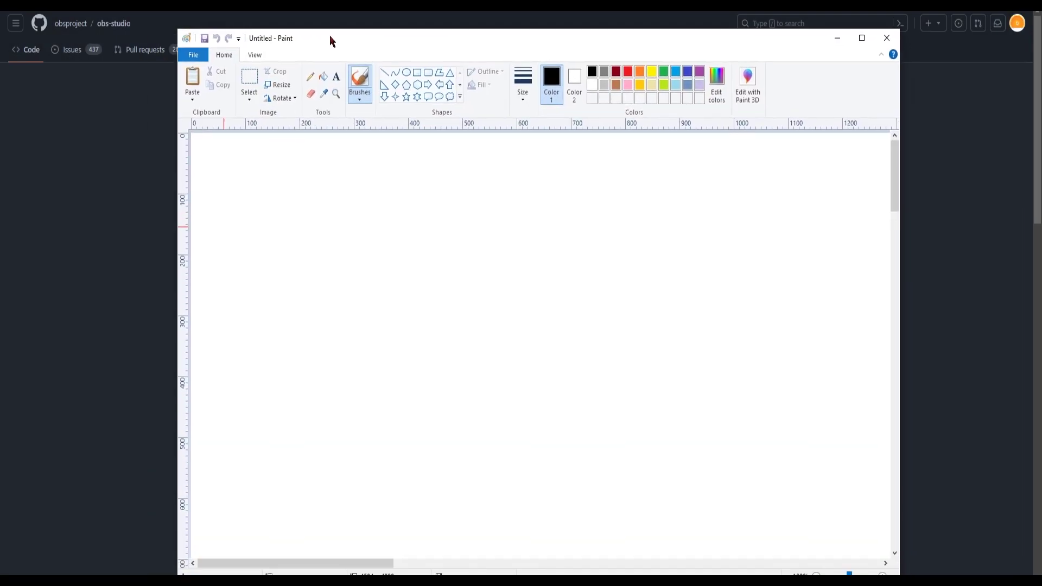
- Paste the repository snip onto the blank Paint canvas and shift it slightly away from the canvas corner
drag(330, 40, 318, 28)
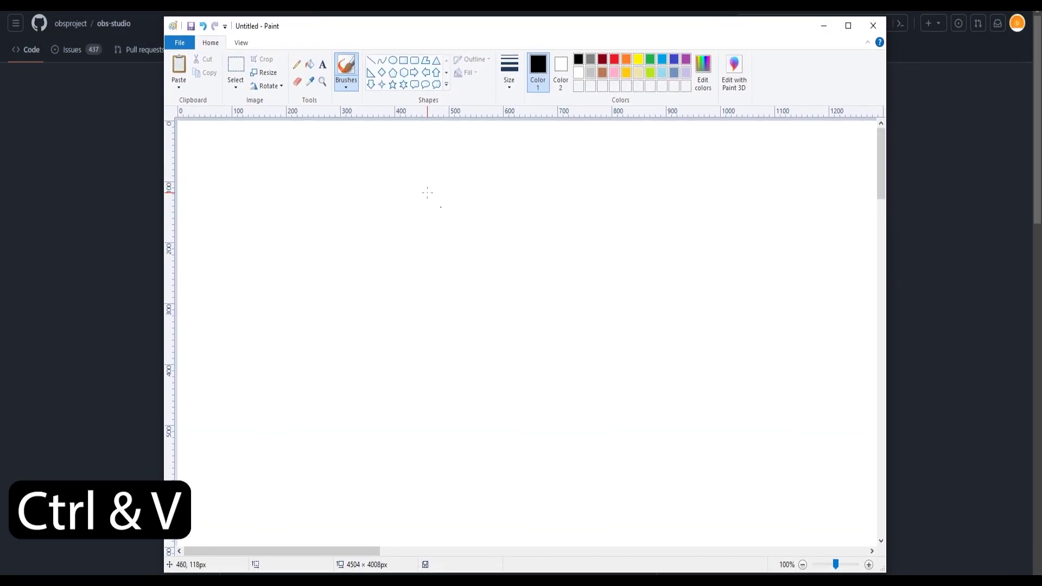
key(ctrl+v)
drag(885, 571, 889, 574)
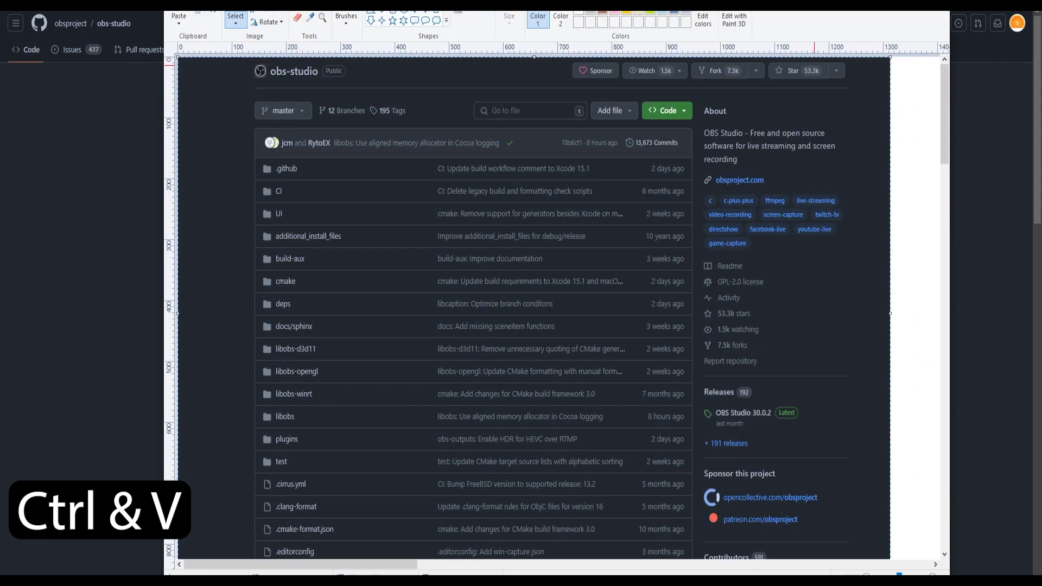
mouse_move(529, 206)
mouse_down()
mouse_move(630, 267)
mouse_move(554, 233)
mouse_move(532, 200)
mouse_move(543, 216)
mouse_up()
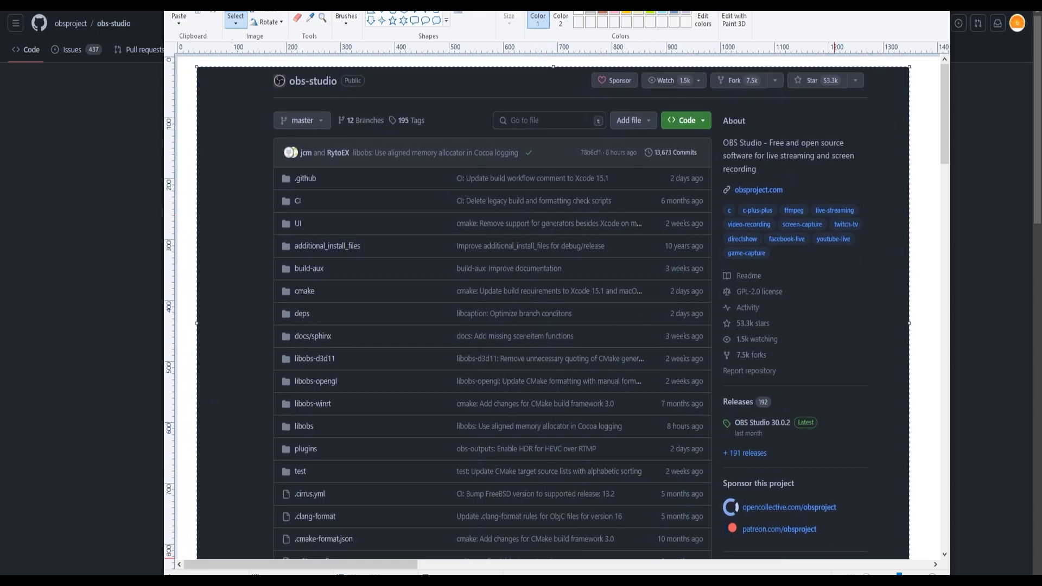
scroll(832, 551, down, 4)
scroll(883, 571, up, 5)
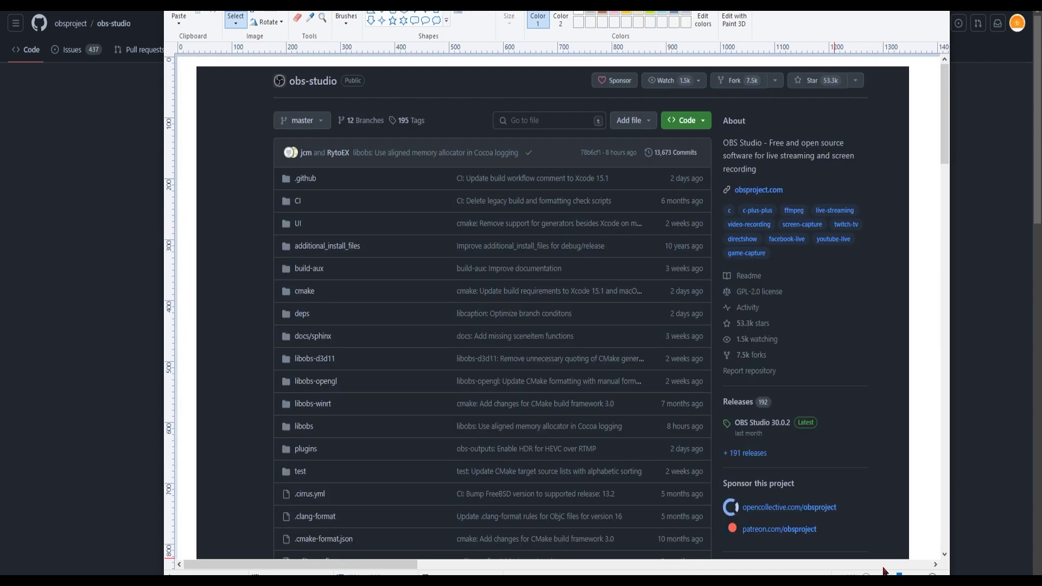
- Save the Paint image as a JPEG picture and start a new blank image
drag(623, 462, 502, 425)
click(179, 5)
mouse_move(239, 72)
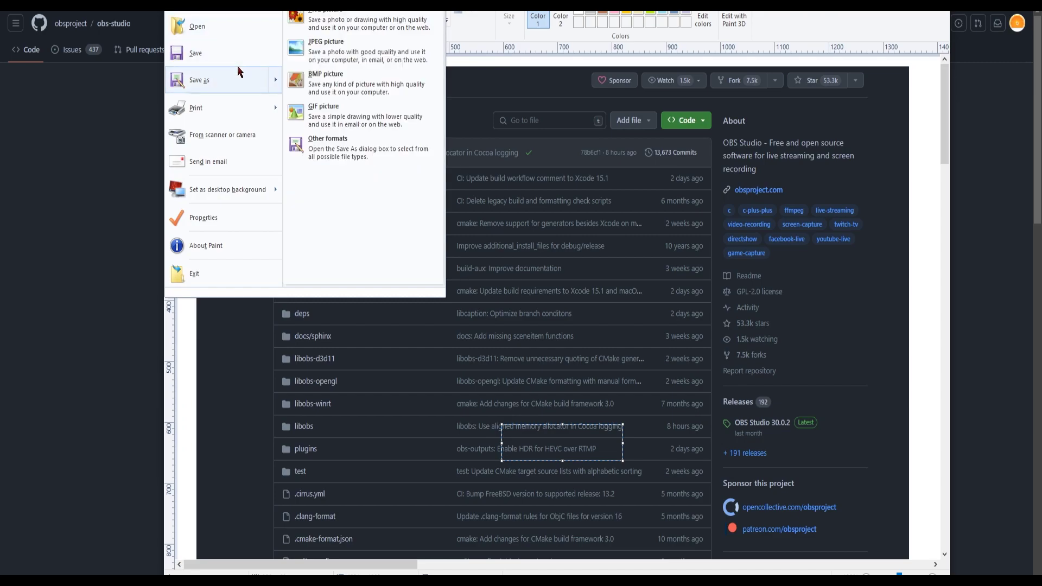
click(388, 54)
key(ctrl+n)
- Show and close the Xbox Game Bar overlay, and paste a full-screen screenshot of it into the blank Paint image
key(super+g)
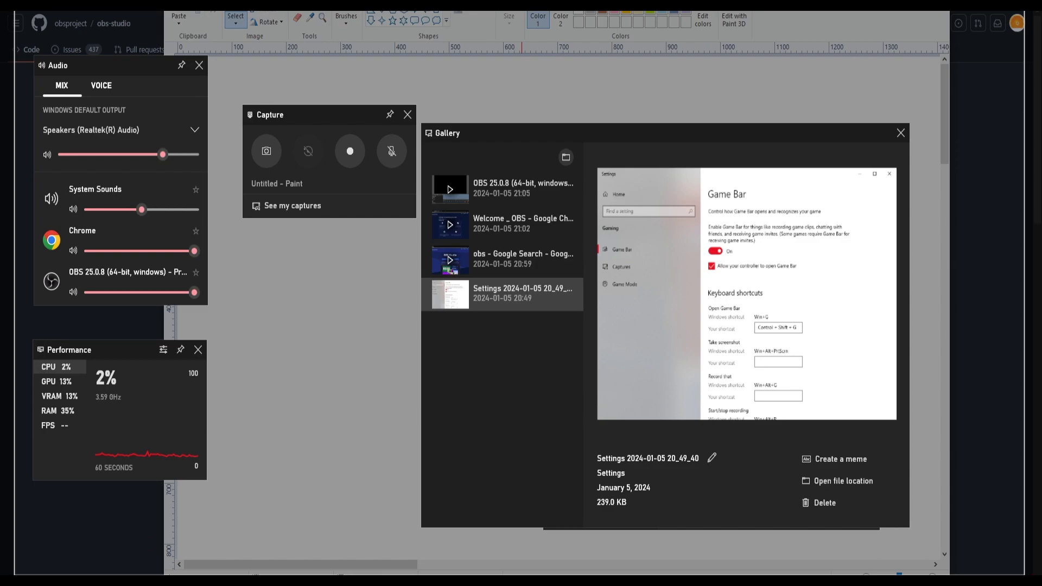
key(super+g)
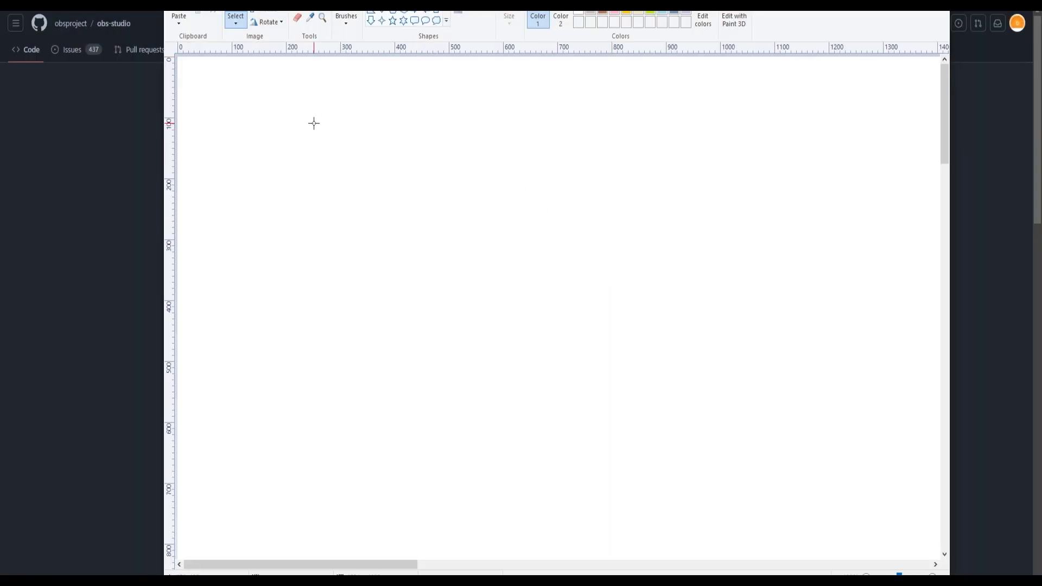
key(ctrl+v)
key(ctrl+Page_Down)
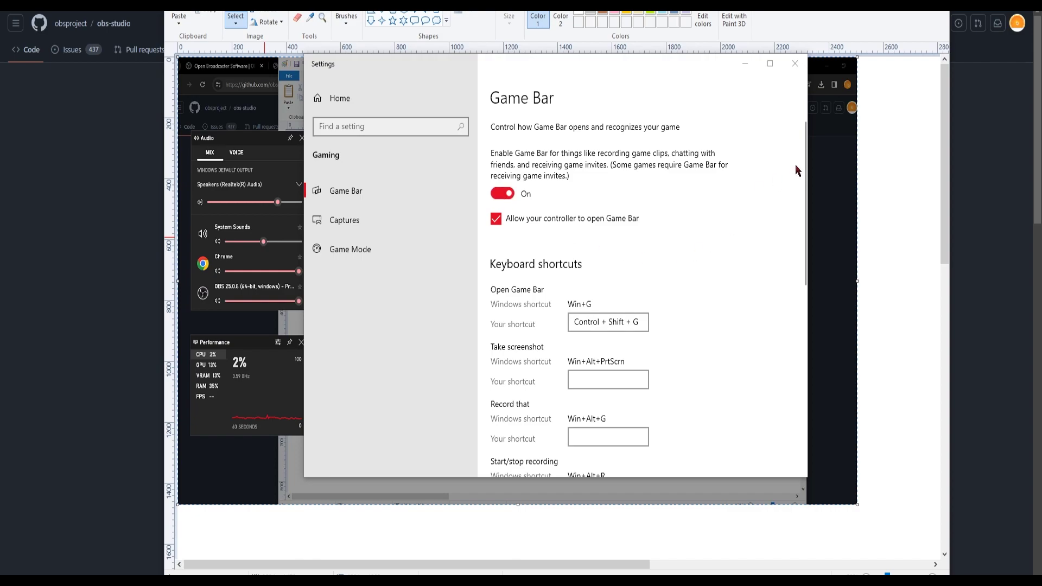
- Look through the Game Bar keyboard shortcuts in the Windows Gaming settings
scroll(805, 195, down, 3)
scroll(807, 201, down, 2)
scroll(807, 202, up, 4)
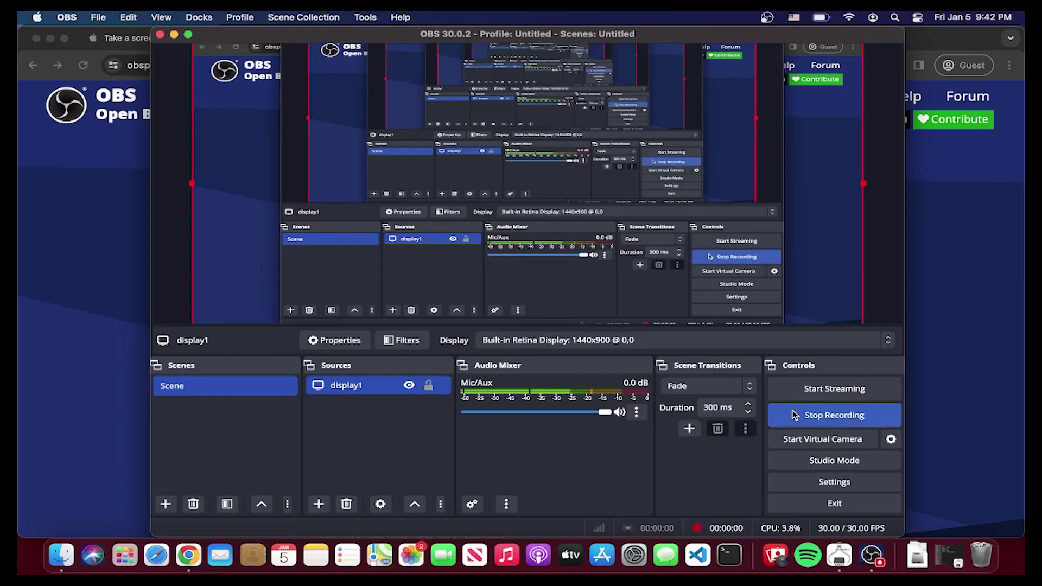
- Switch from OBS to the Chrome window showing the OBS website on the Mac
click(938, 315)
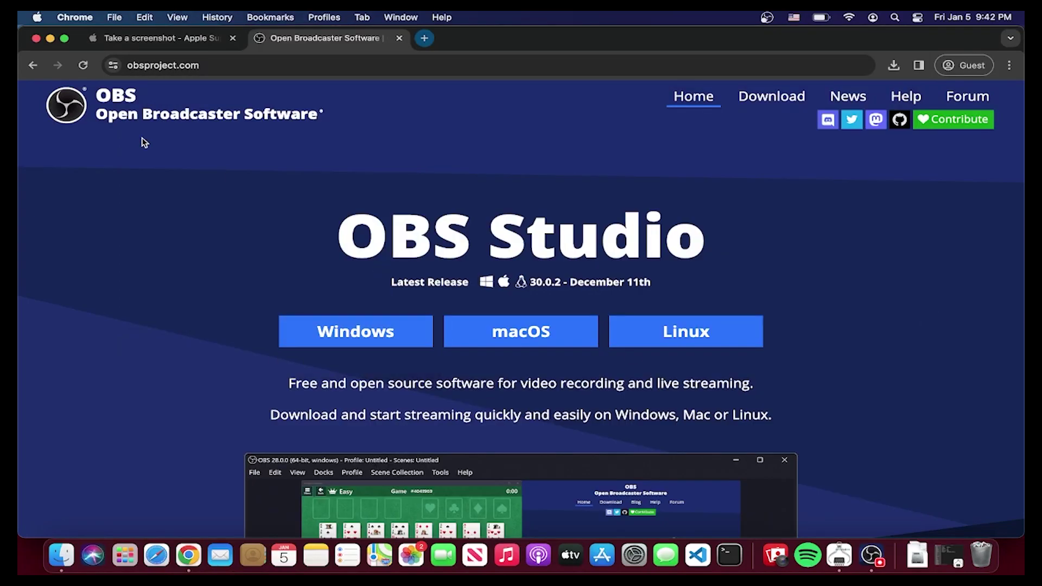
- Look over the OBS website's homepage, from the operating-system download options down to the feature descriptions
scroll(145, 141, down, 2)
scroll(144, 142, up, 1)
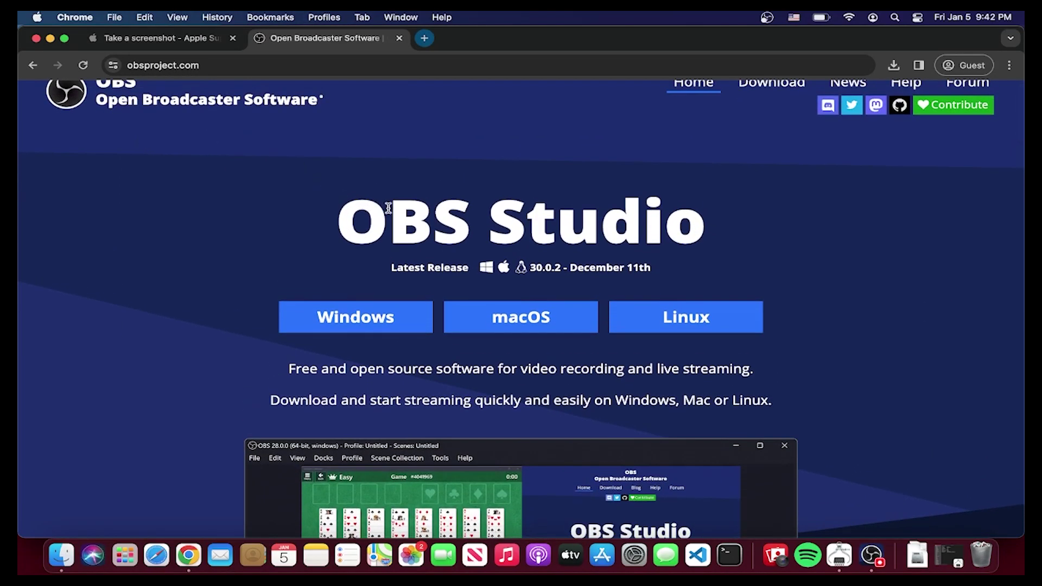
click(456, 305)
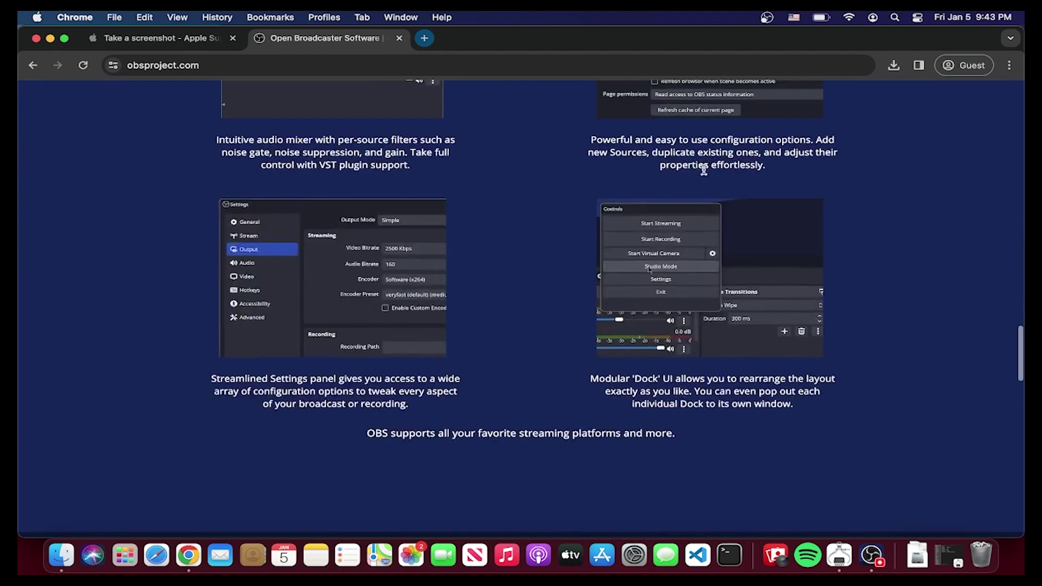
- Bring forward the OBS Studio 30.0.2 installer window, reposition it over the website, and select the OBS app
key(ctrl+Up)
click(454, 129)
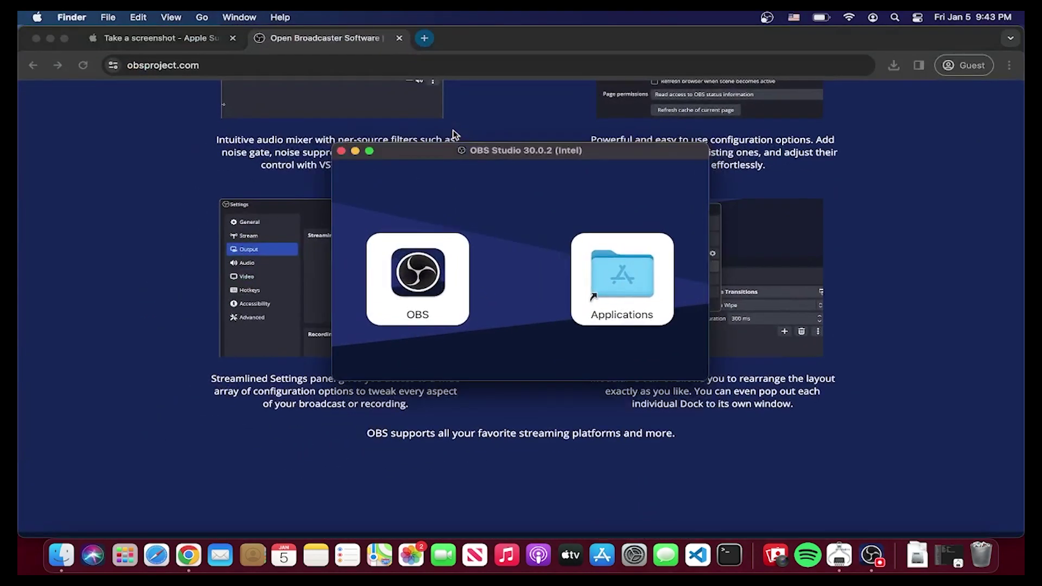
drag(604, 155, 574, 124)
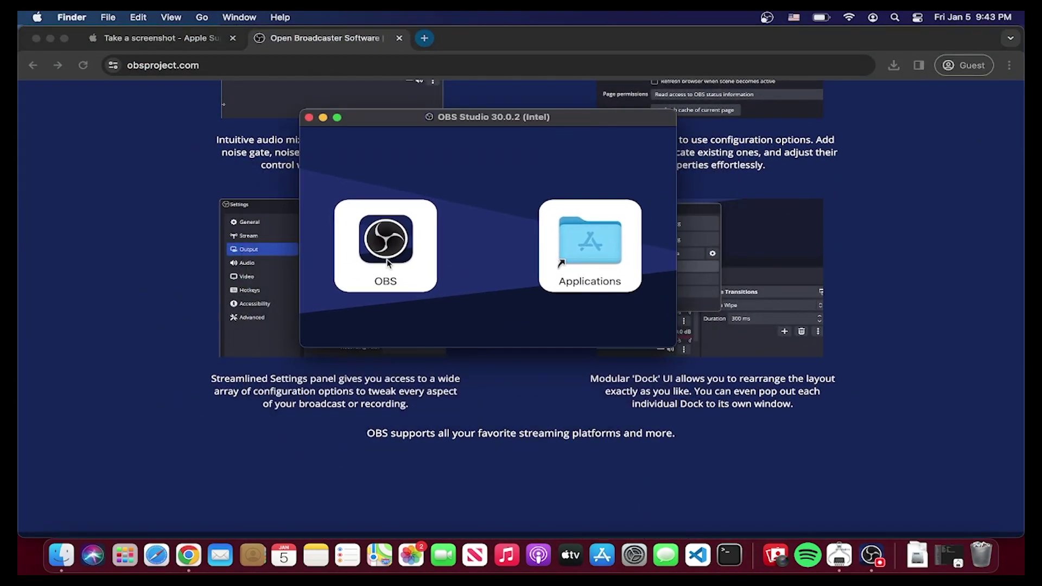
click(400, 255)
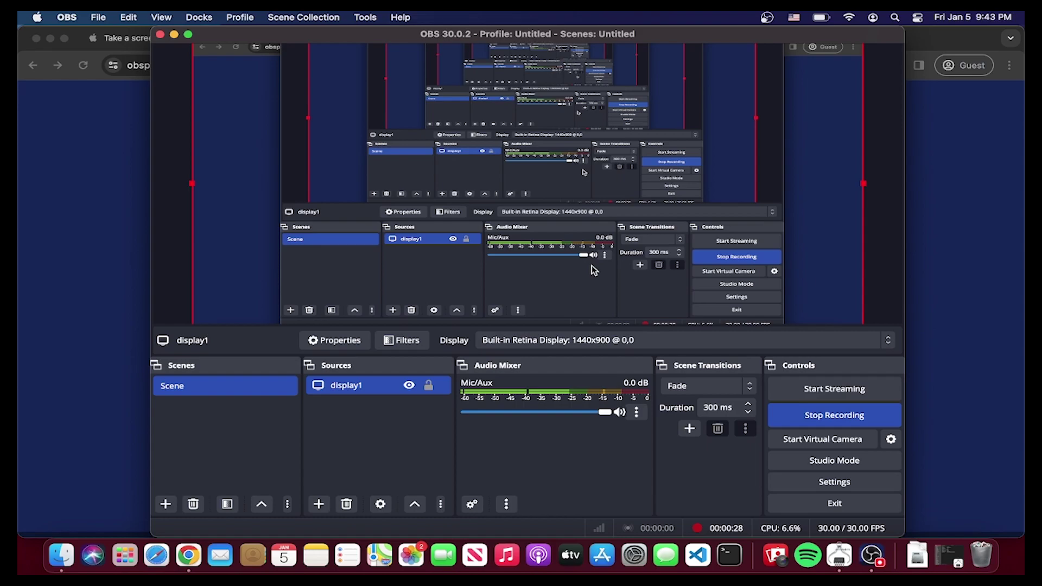
- Apply the Fit to screen and Stretch to screen transforms to the display1 source in OBS
right_click(465, 201)
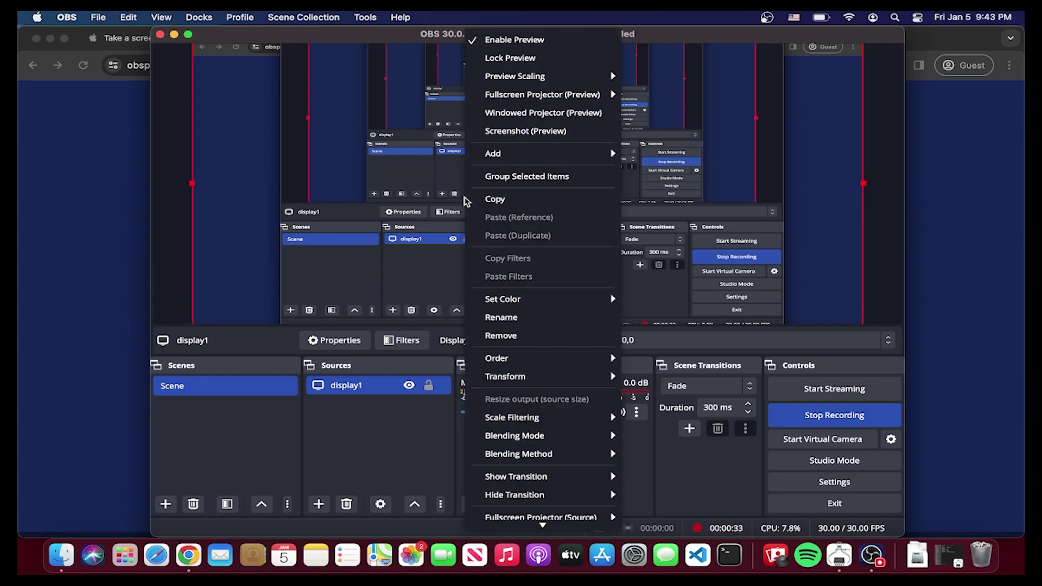
mouse_move(526, 374)
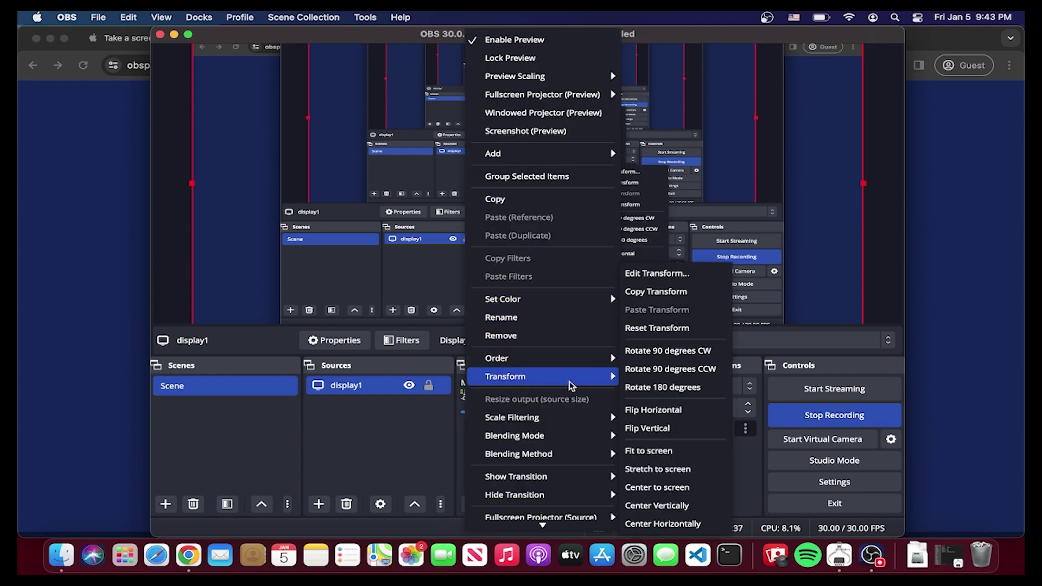
click(688, 453)
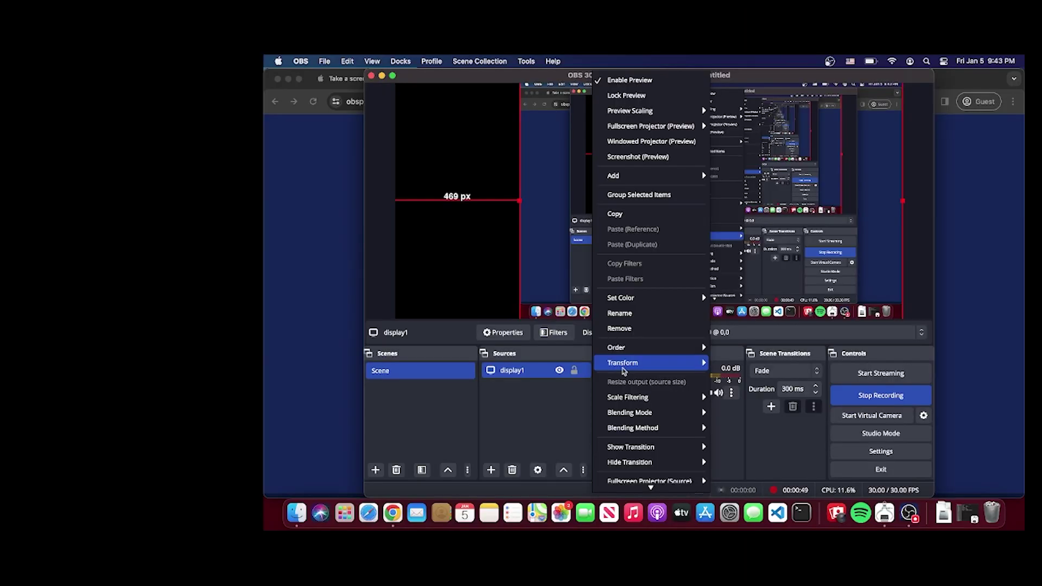
mouse_move(651, 371)
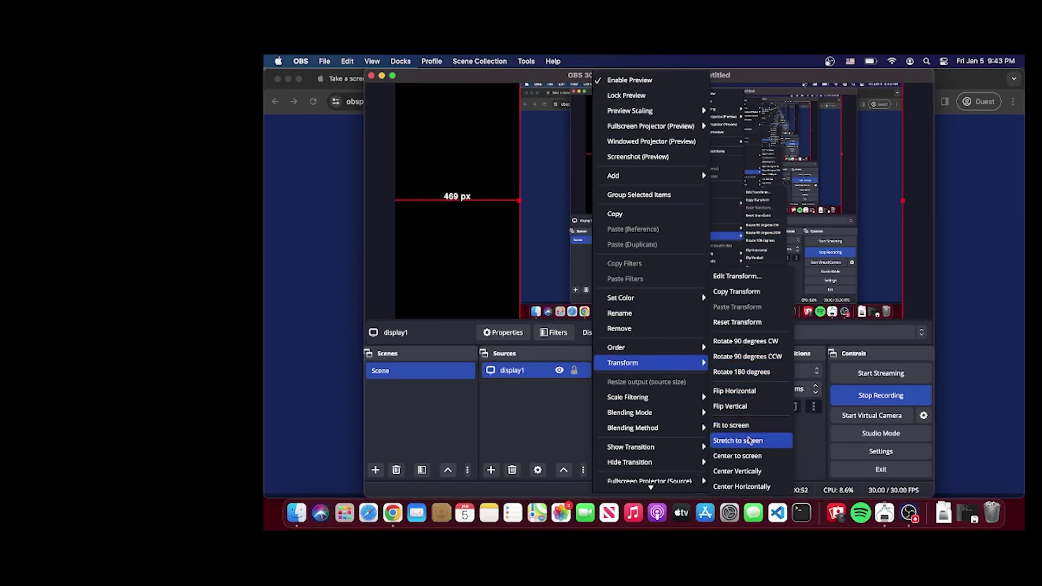
click(738, 441)
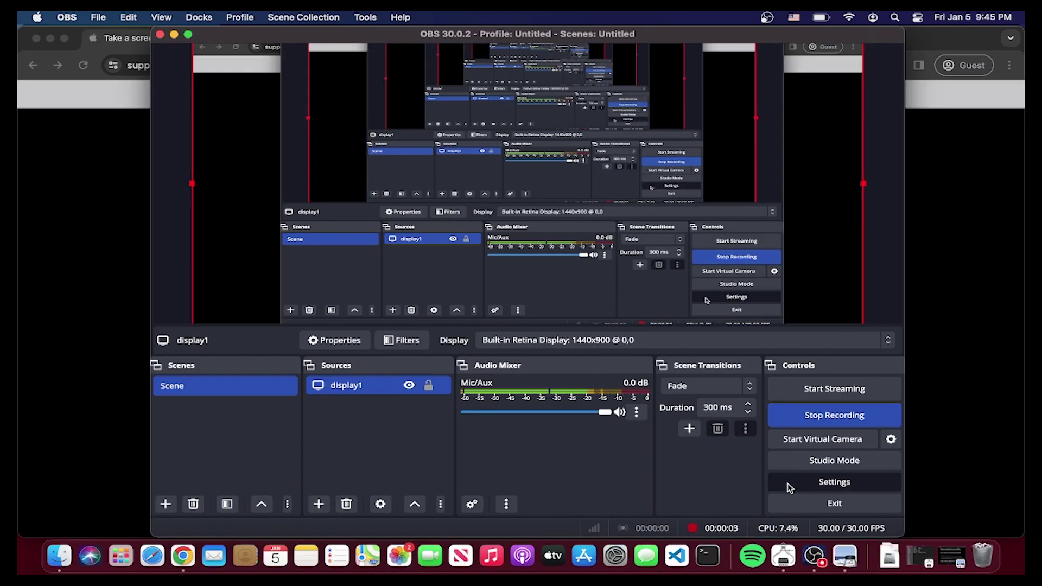
- Open the OBS Output settings and review the streaming options and the recording path, quality and format
click(787, 483)
click(255, 121)
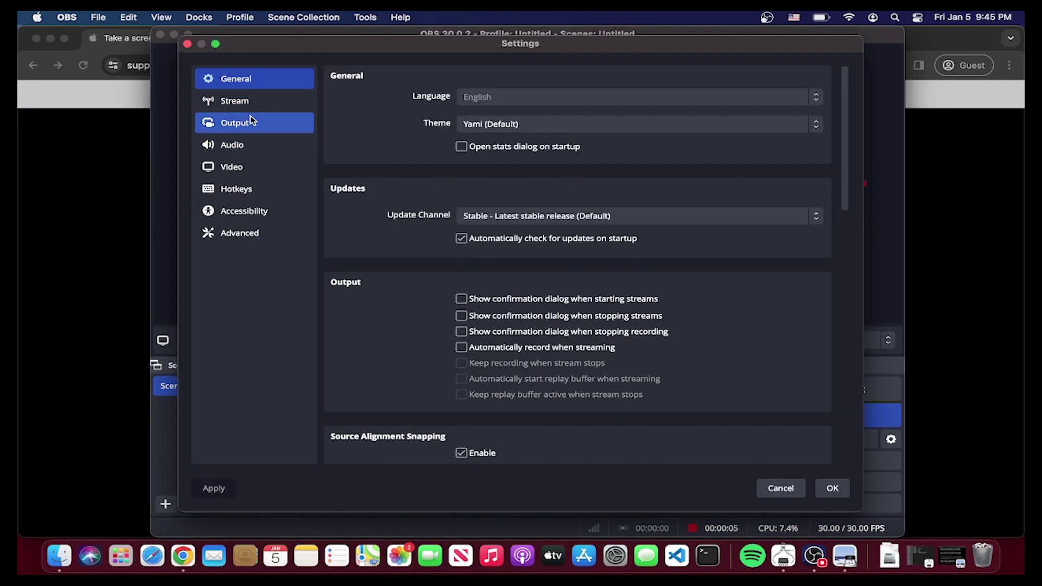
scroll(395, 278, down, 2)
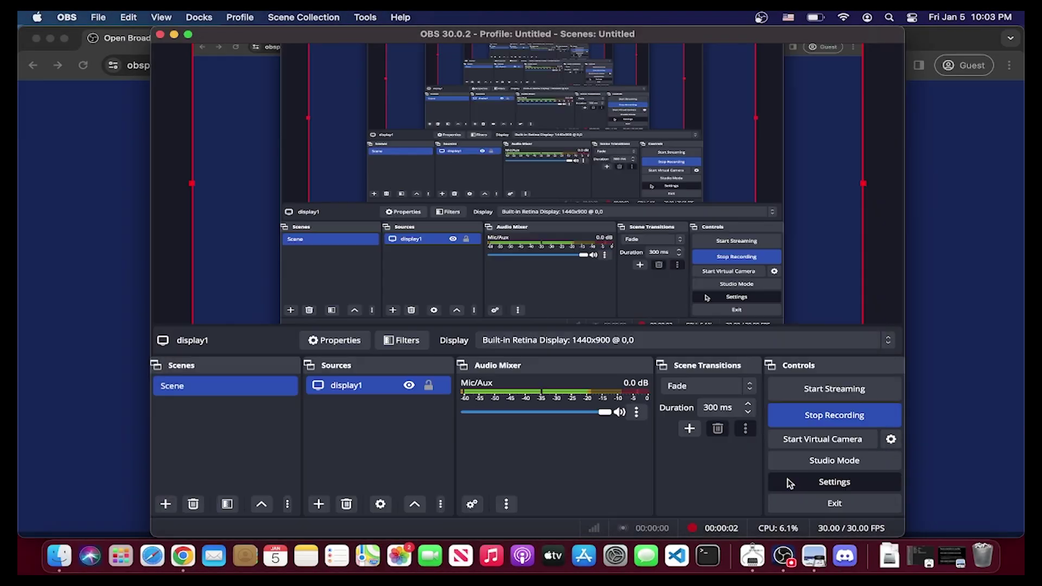
click(790, 483)
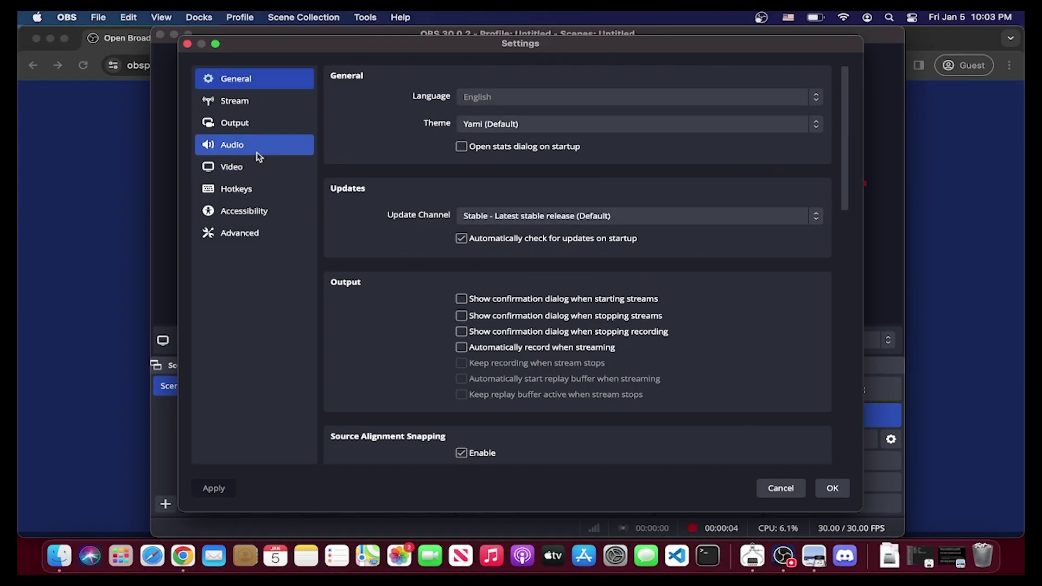
click(272, 123)
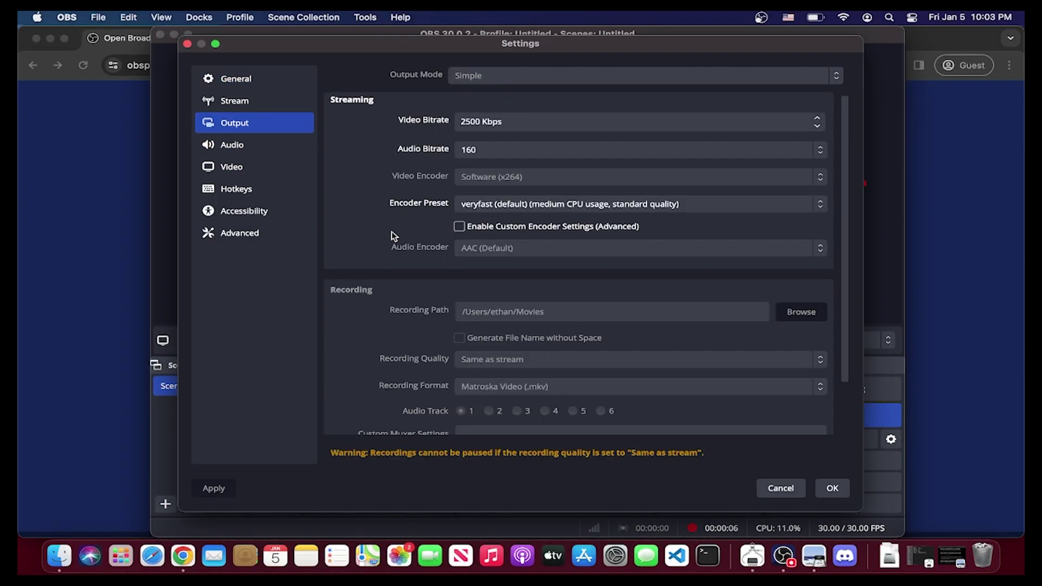
scroll(392, 231, down, 3)
click(512, 325)
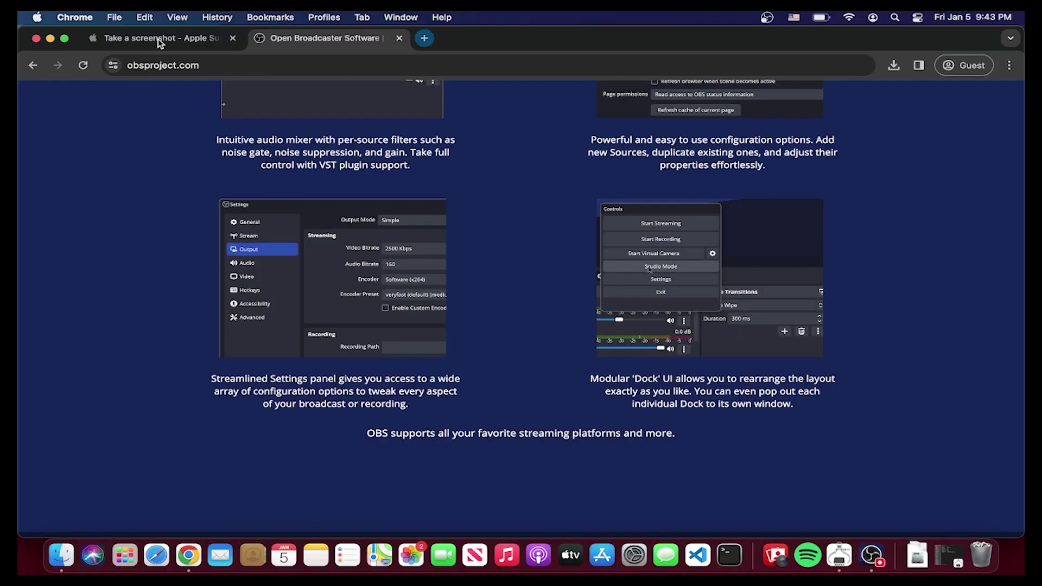
- Show the Apple support page about Mac screenshots in Chrome, capture the full screen, and open the capture for markup
click(158, 39)
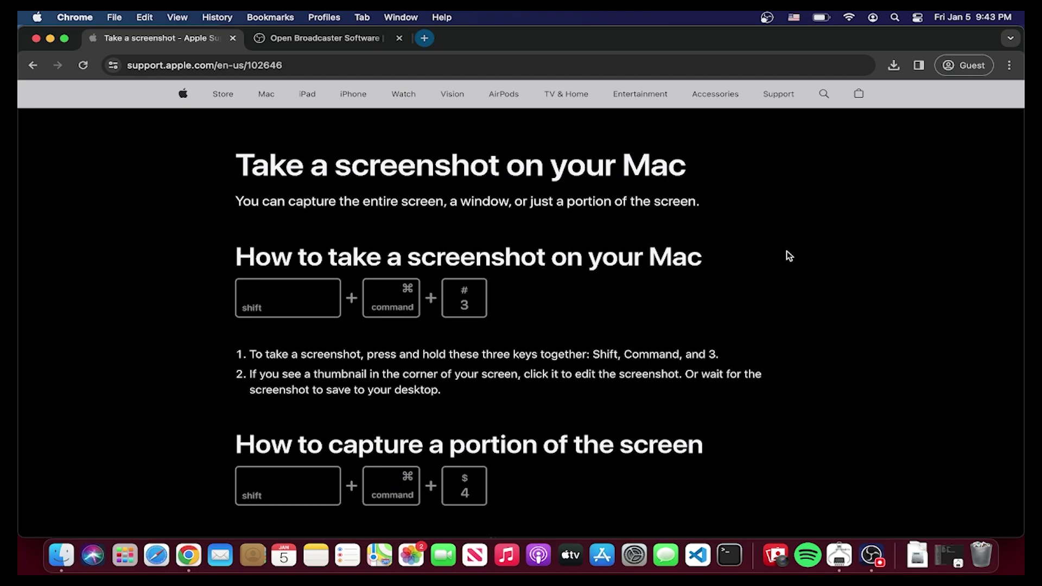
key(shift+super+3)
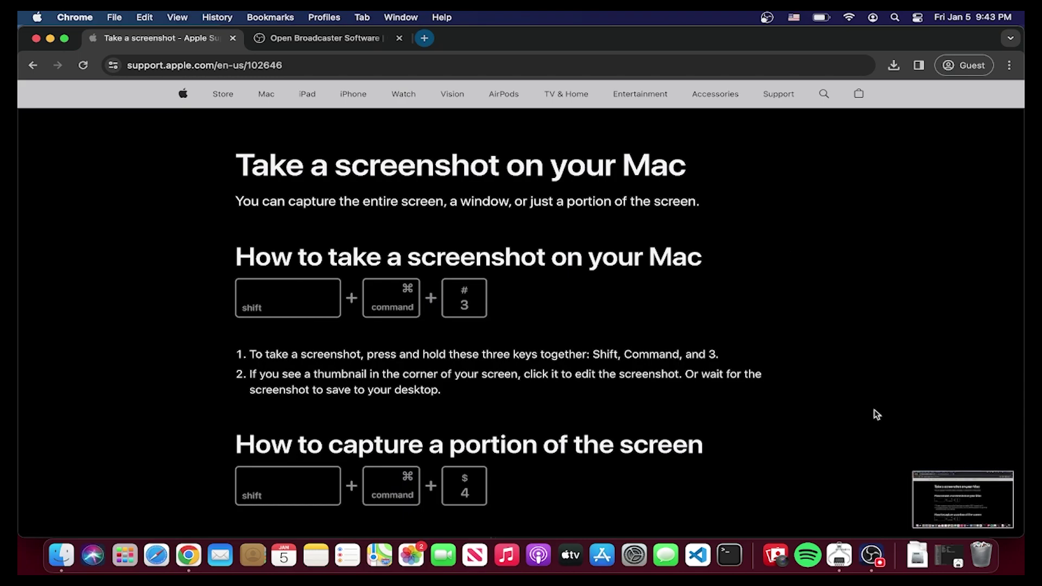
click(963, 495)
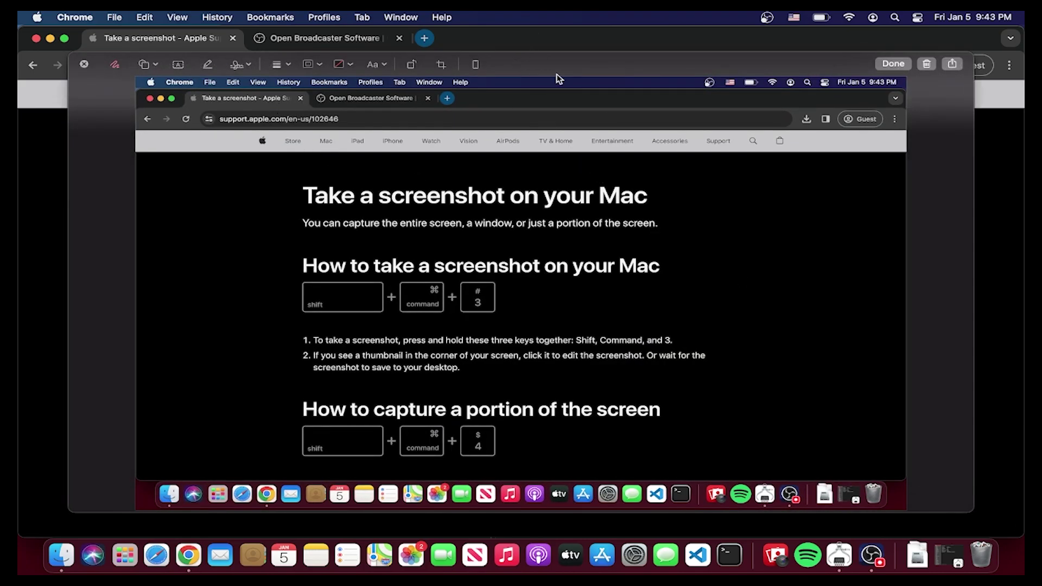
- Open the full-screen capture in Preview and delete the document without saving it
click(966, 57)
click(960, 105)
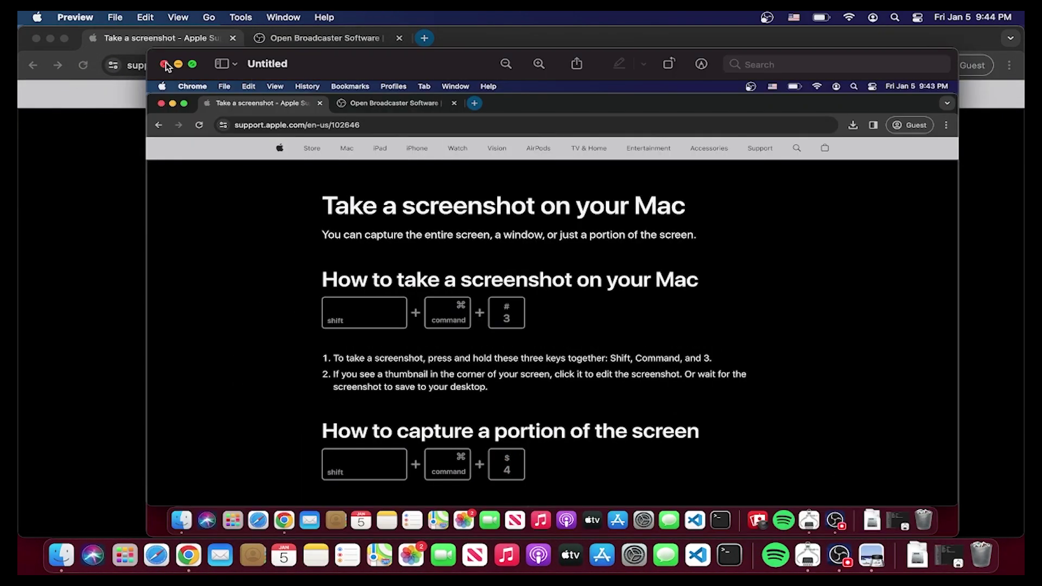
click(164, 63)
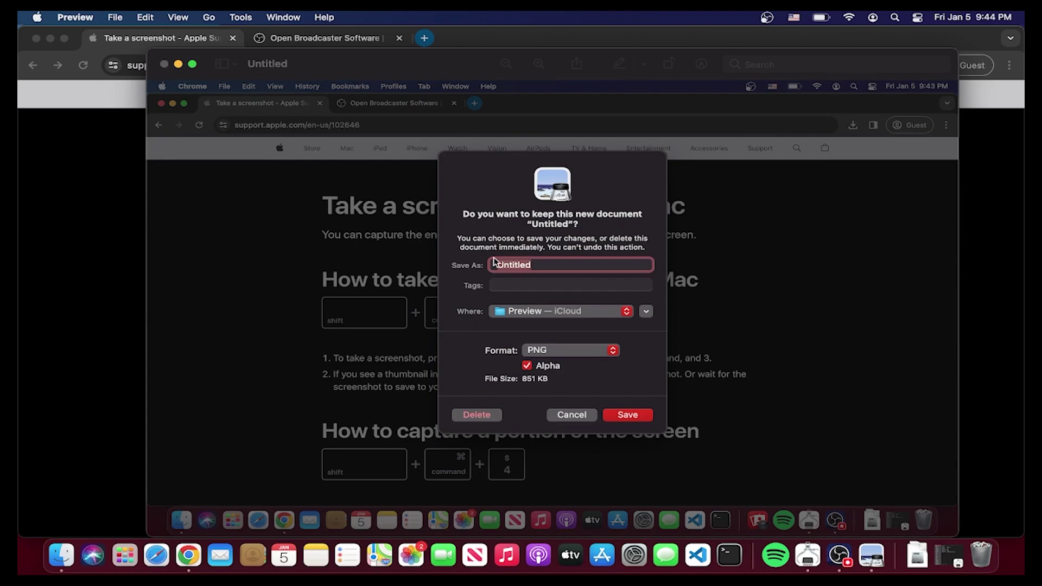
click(475, 415)
- Capture the portion of the screen showing the screenshot instructions and open the capture in Preview
key(shift+super+4)
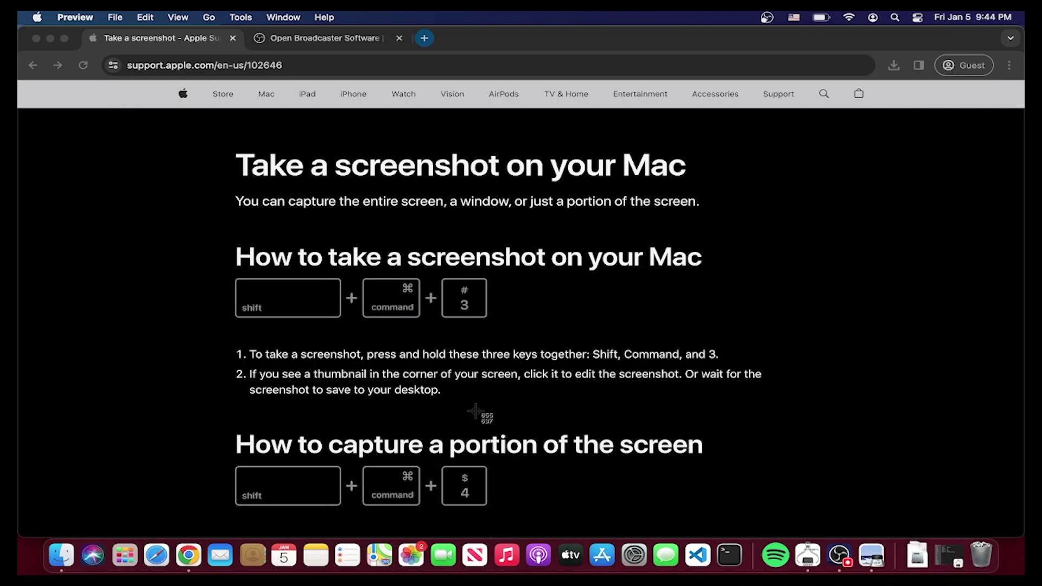
drag(182, 137, 809, 524)
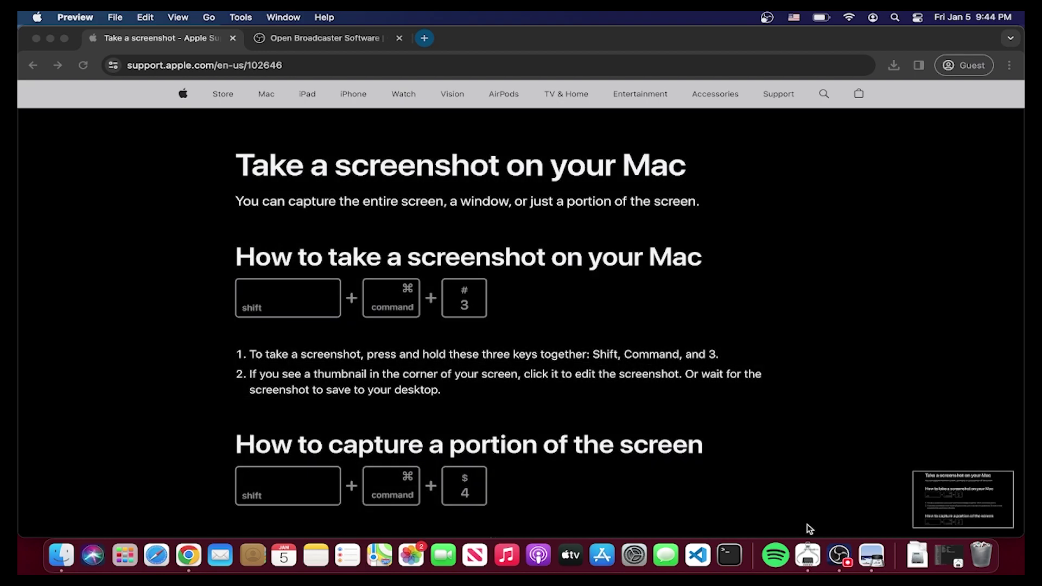
click(977, 496)
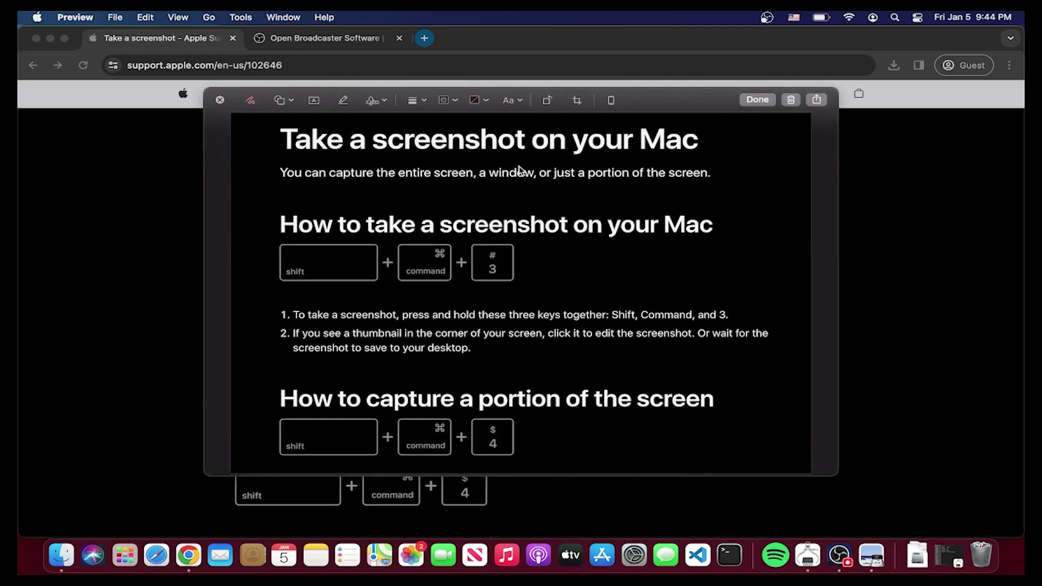
click(816, 100)
click(836, 147)
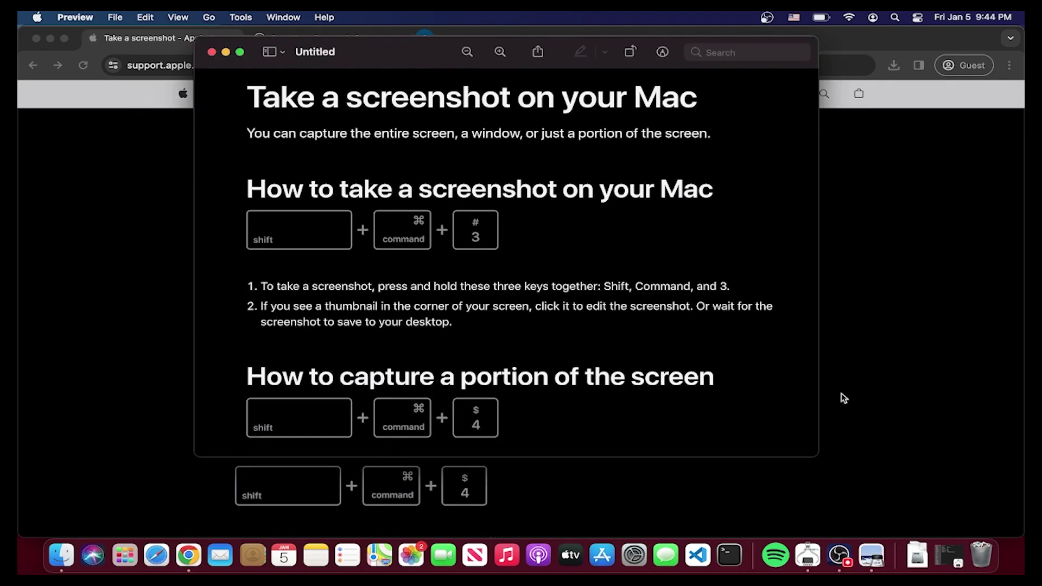
- Switch to OBS and stop the running screen recording
click(840, 555)
click(828, 417)
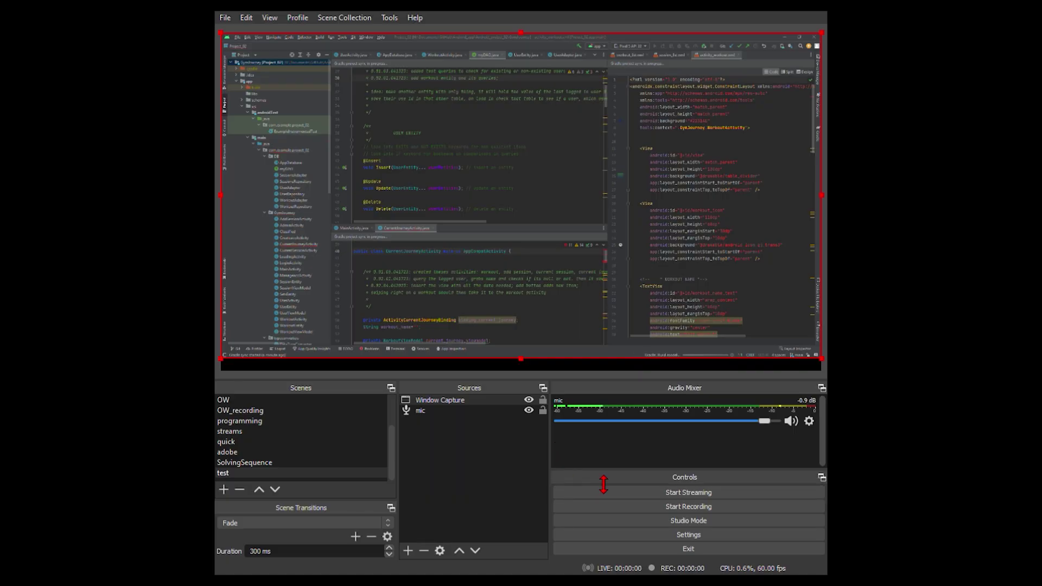
- Switch between code files in the Android Studio window shown by the Window Capture source and widen its XML editor pane
click(381, 160)
click(445, 55)
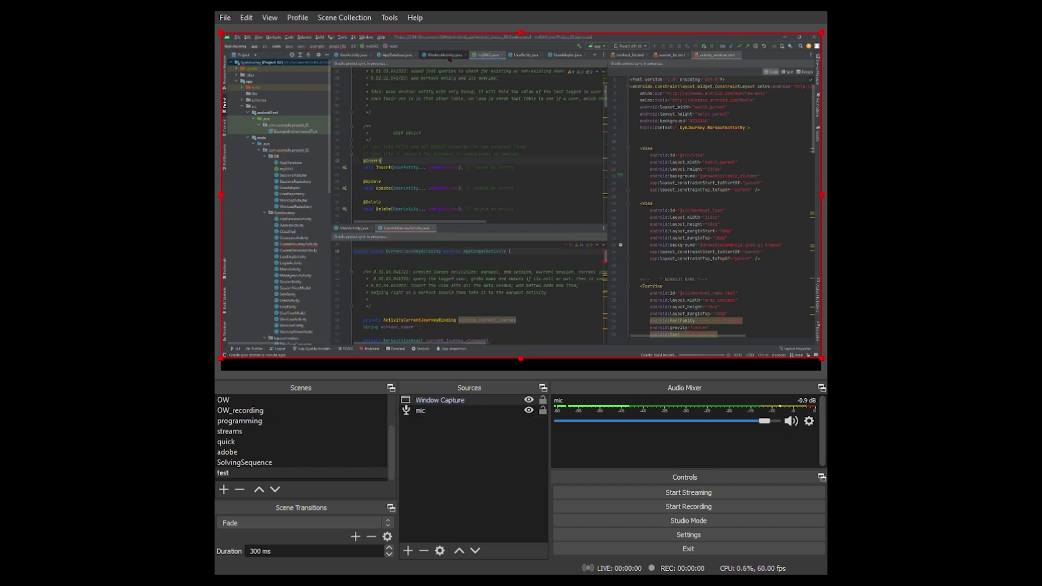
click(356, 55)
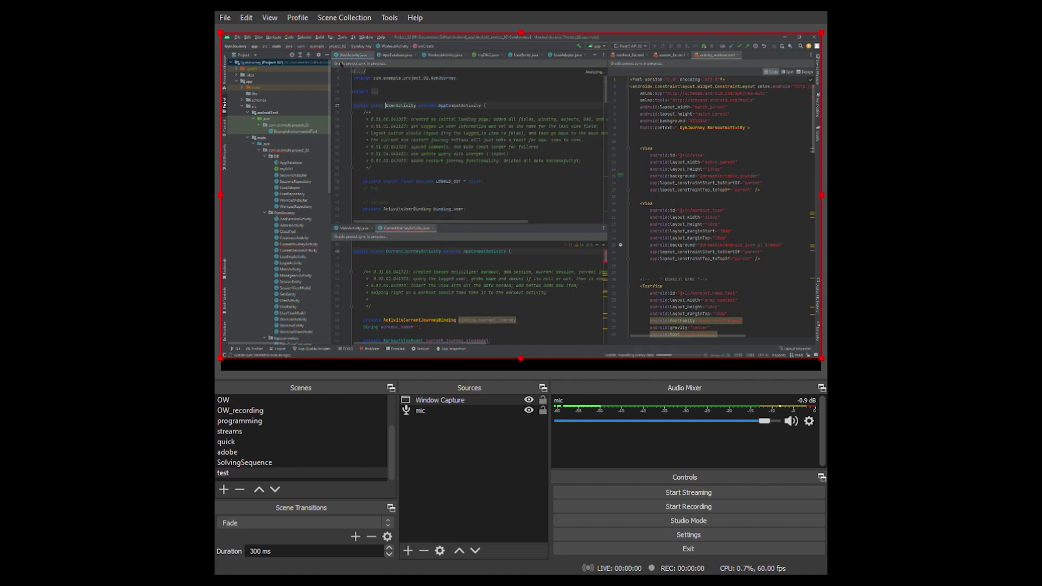
click(629, 55)
drag(606, 67, 402, 72)
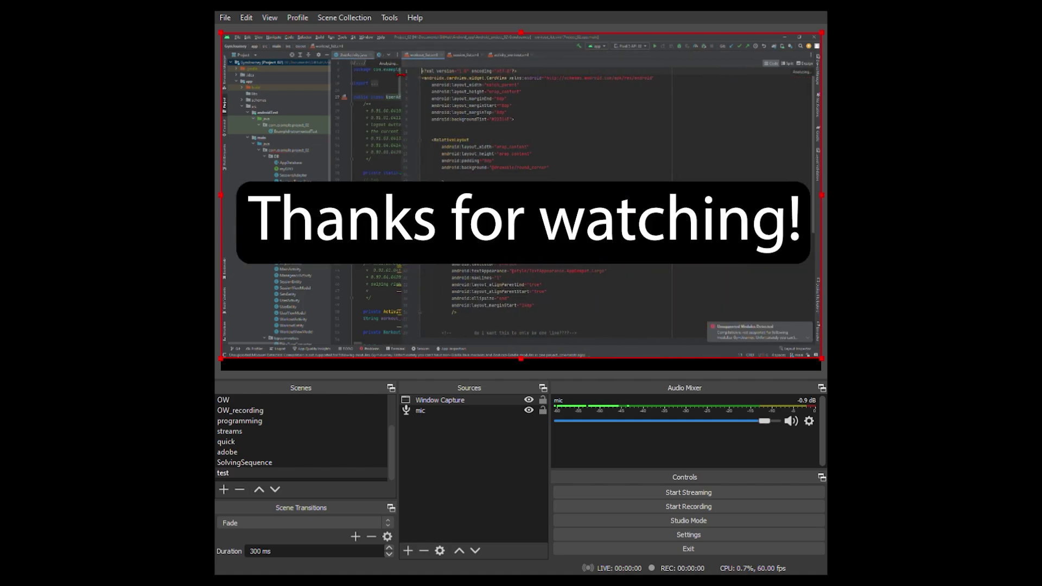